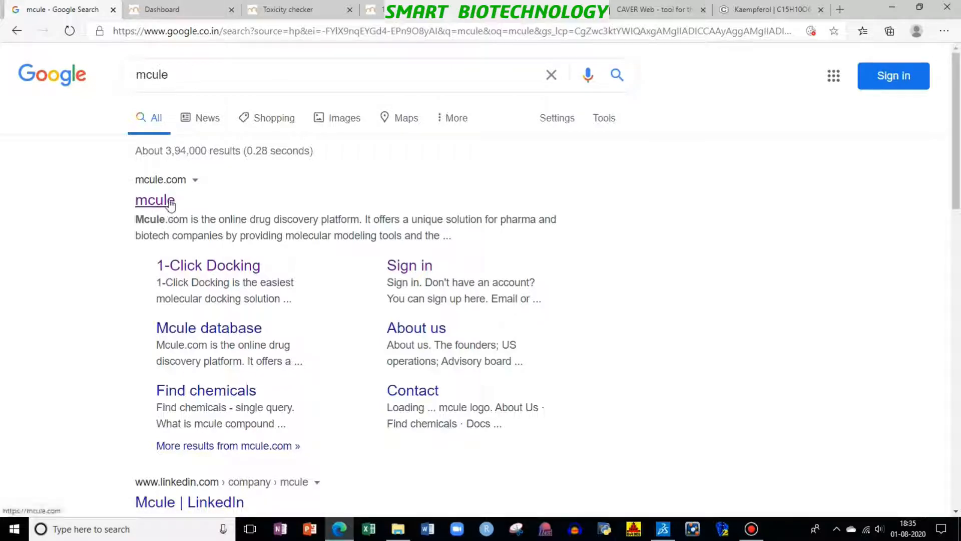
Step: Open Mcule's 1-Click Docking tool and set the ligand input to mcule ID, SMILES, CAS Number, IUPAC name, InChI, InChIKey
{"action": "left_click", "coordinate": [181, 9]}
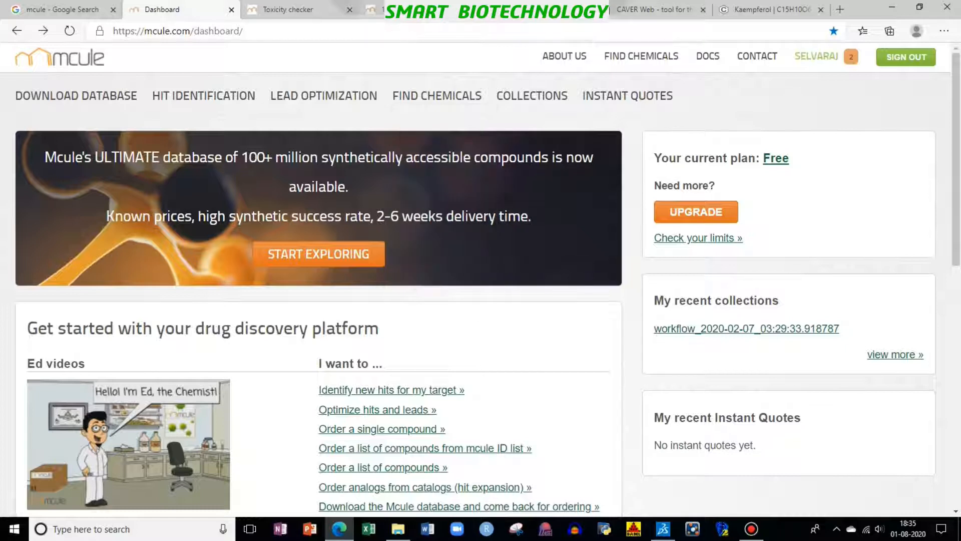
{"action": "mouse_move", "coordinate": [349, 100]}
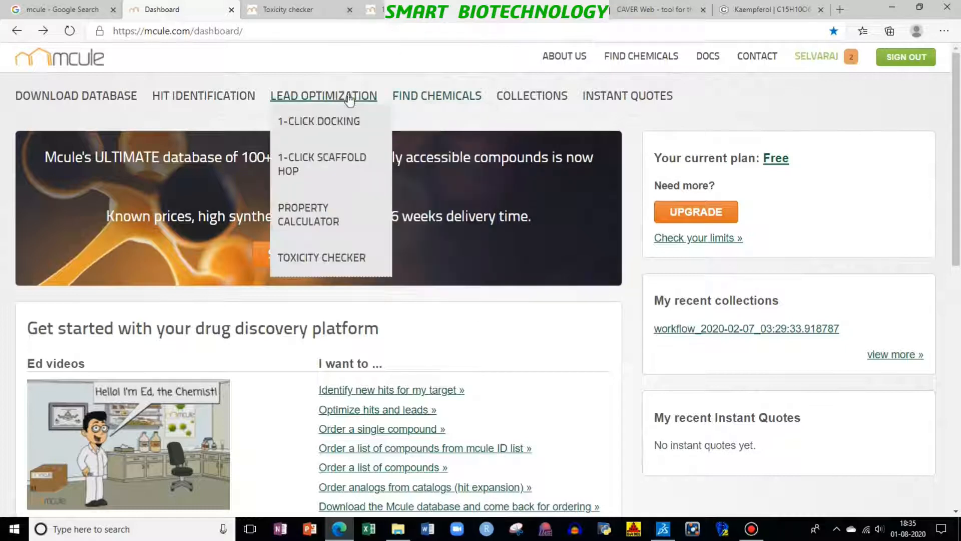
{"action": "left_click", "coordinate": [345, 129]}
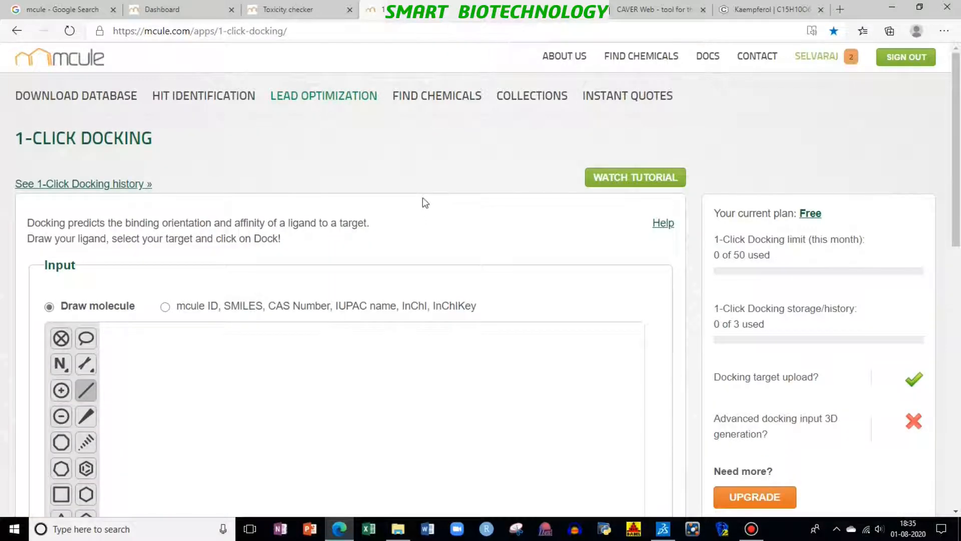
{"action": "scroll", "coordinate": [467, 193], "scroll_direction": "down", "scroll_amount": 1}
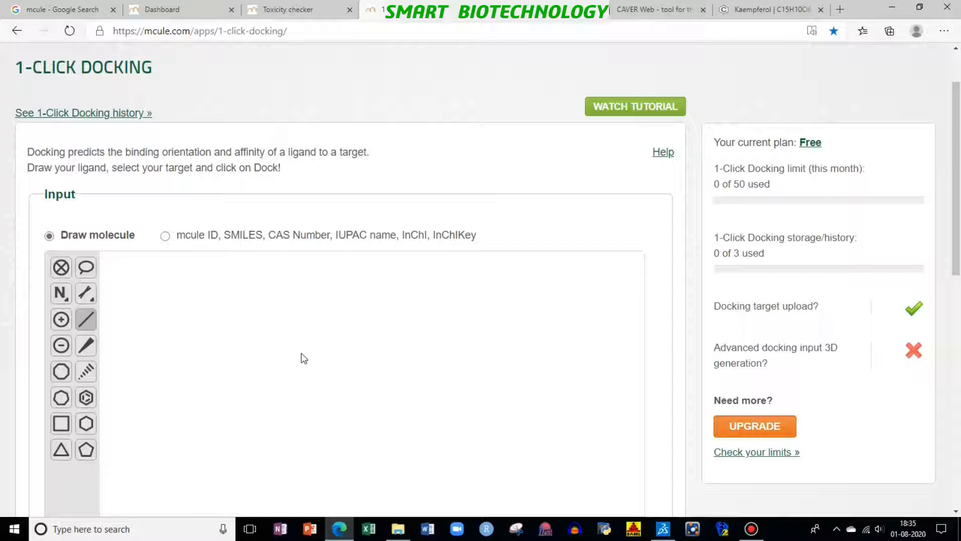
{"action": "left_click", "coordinate": [161, 236]}
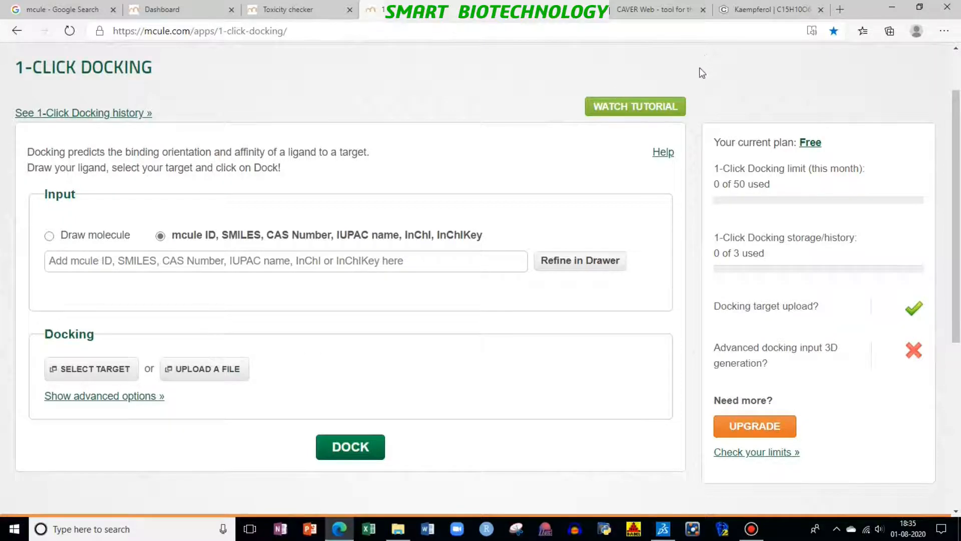
Step: Copy the canonical SMILES of kaempferol from its PubChem compound page
{"action": "left_click", "coordinate": [789, 5]}
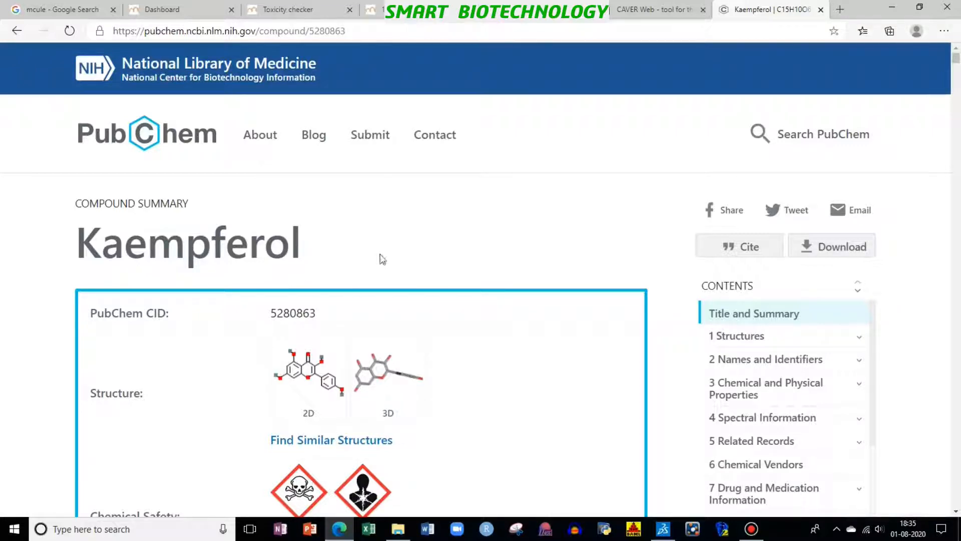
{"action": "scroll", "coordinate": [423, 277], "scroll_direction": "down", "scroll_amount": 4}
{"action": "scroll", "coordinate": [419, 306], "scroll_direction": "down", "scroll_amount": 15}
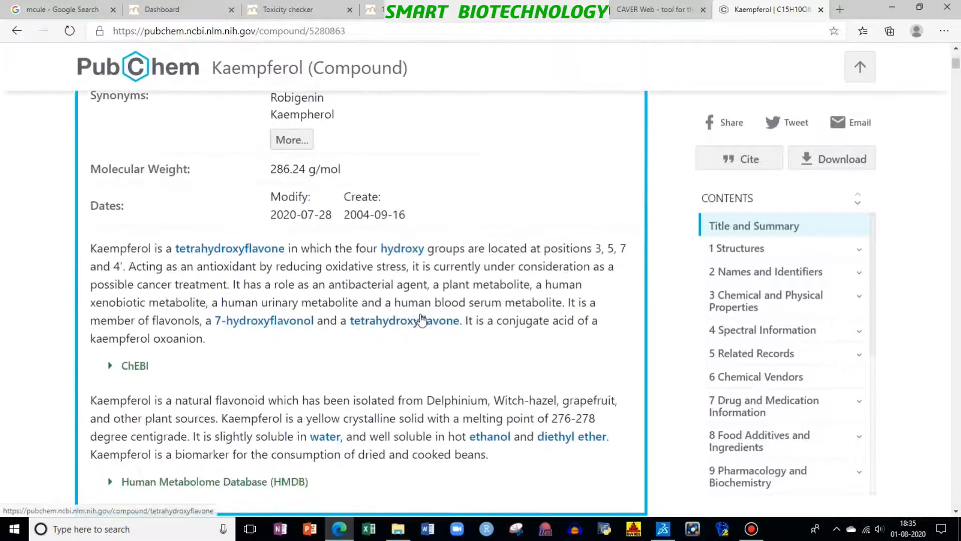
{"action": "scroll", "coordinate": [464, 319], "scroll_direction": "down", "scroll_amount": 20}
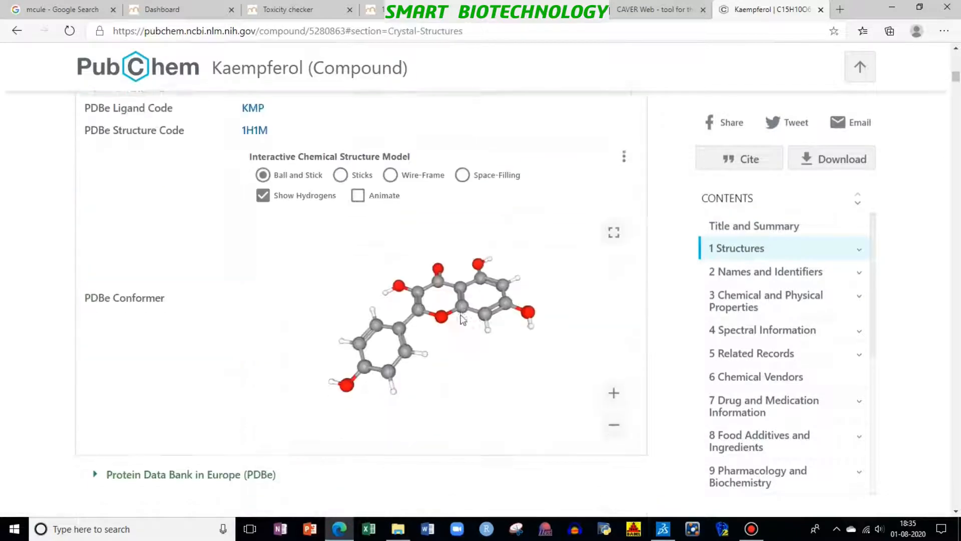
{"action": "scroll", "coordinate": [465, 319], "scroll_direction": "down", "scroll_amount": 4}
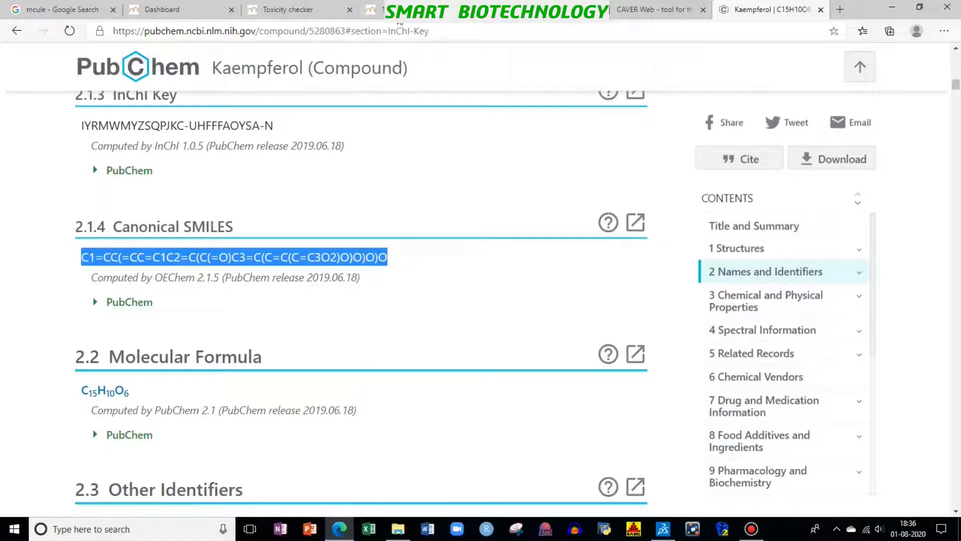
Step: Enter C1=CC(=CC=C1C2=C(C(=O)C3=C(C=C(C=C3O2)O)O)O)O as the 1-Click Docking ligand and load it into the molecule drawer
{"action": "left_click", "coordinate": [406, 15]}
{"action": "left_click", "coordinate": [209, 264]}
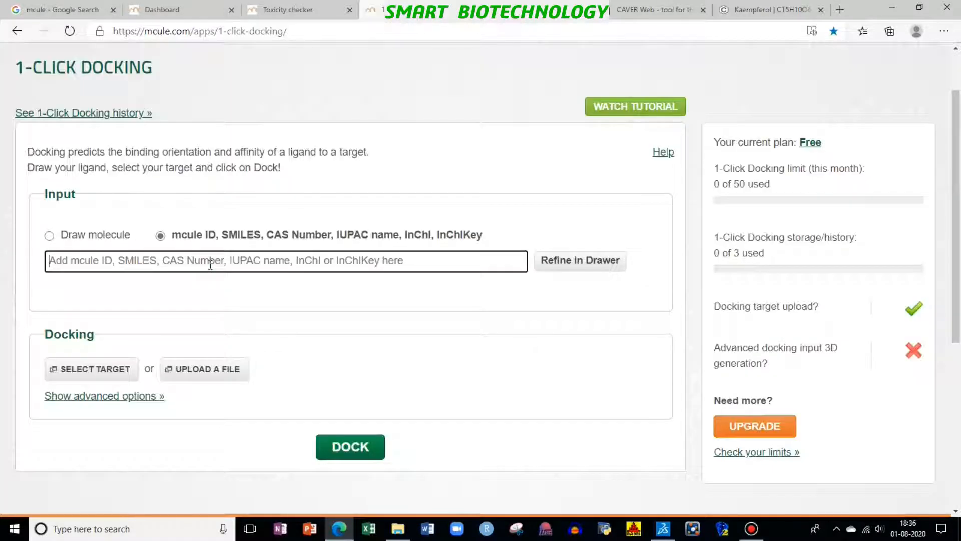
{"action": "type", "text": "C1=CC(=CC=C1C2=C(C(=O)C3=C(C=C(C=C3O2)O)O)O)O"}
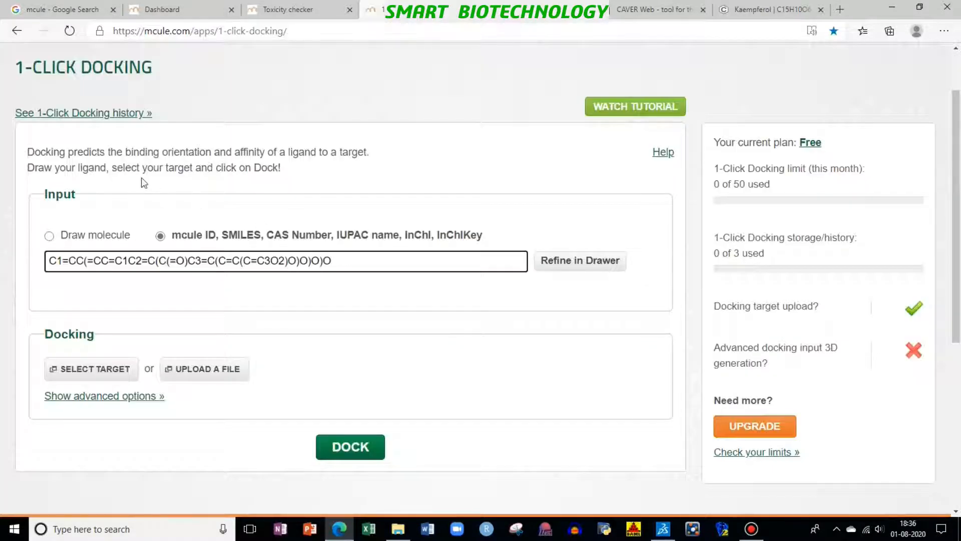
{"action": "left_click", "coordinate": [552, 261]}
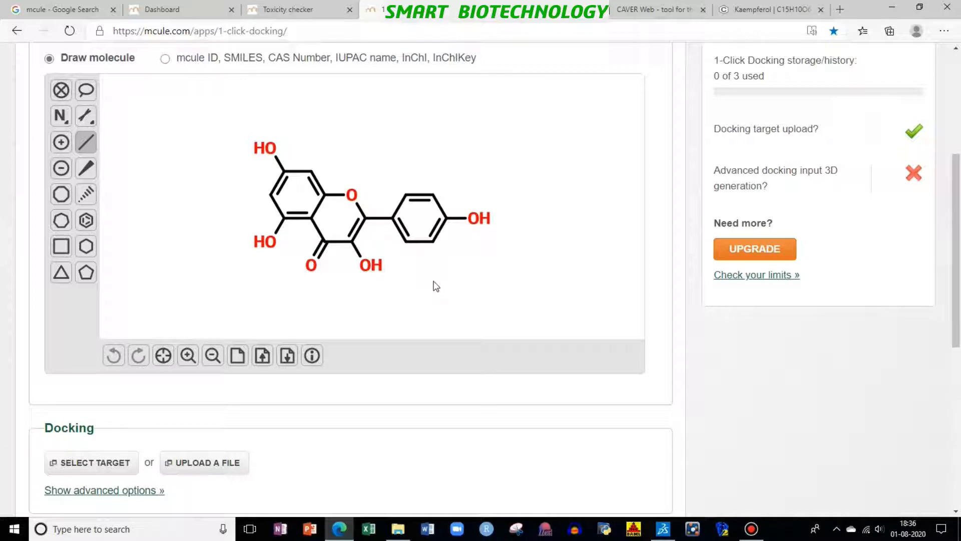
Step: In Mcule's Toxicity Checker, enter the kaempferol SMILES C1=CC(=CC=C1C2=C(C(=O)C3=C(C=C(C=C3O2)O)O)O)O as the query and load it into the drawer
{"action": "left_click", "coordinate": [284, 10]}
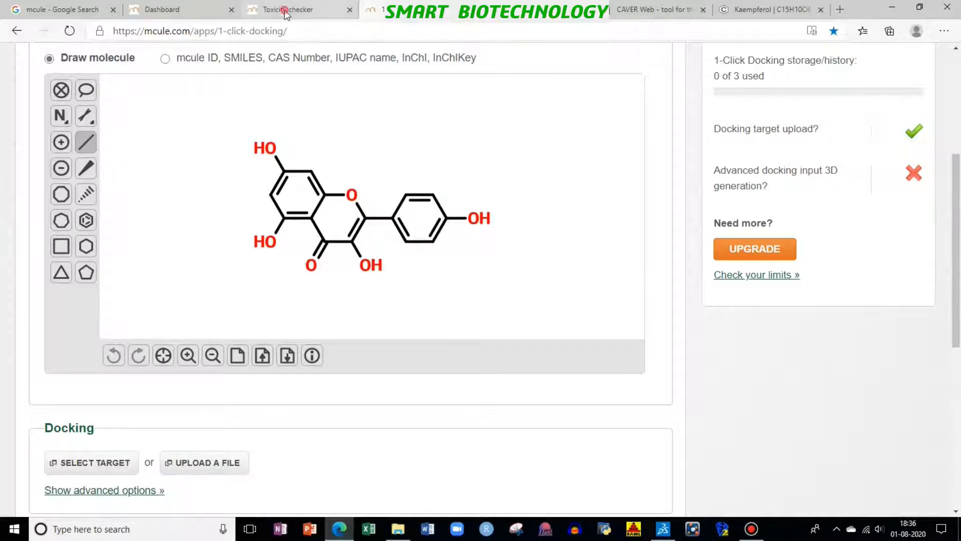
{"action": "scroll", "coordinate": [315, 100], "scroll_direction": "up", "scroll_amount": 2}
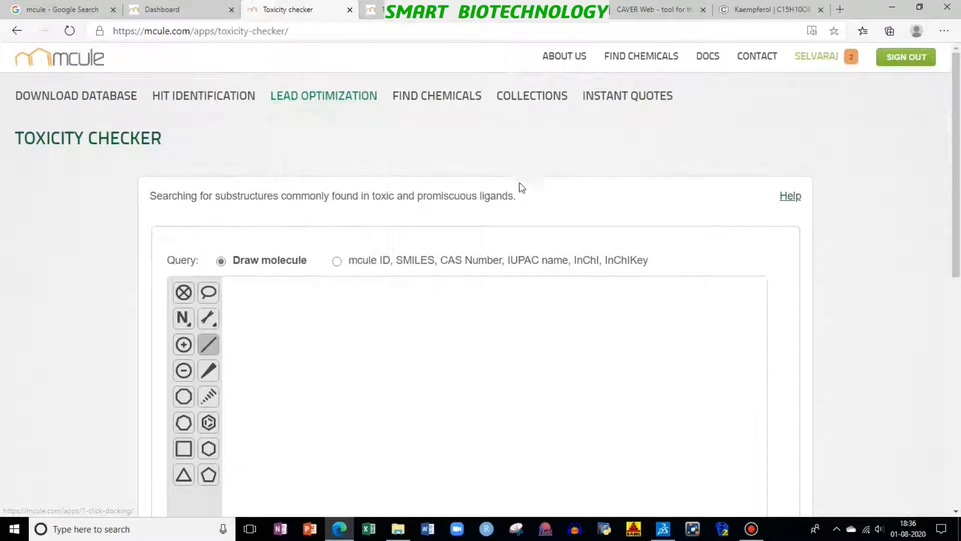
{"action": "mouse_move", "coordinate": [343, 101]}
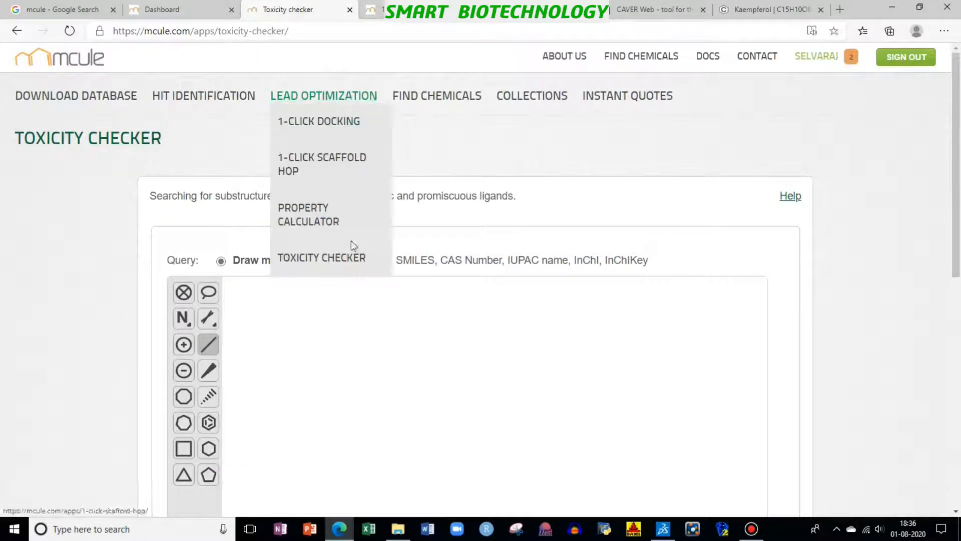
{"action": "scroll", "coordinate": [571, 223], "scroll_direction": "down", "scroll_amount": 3}
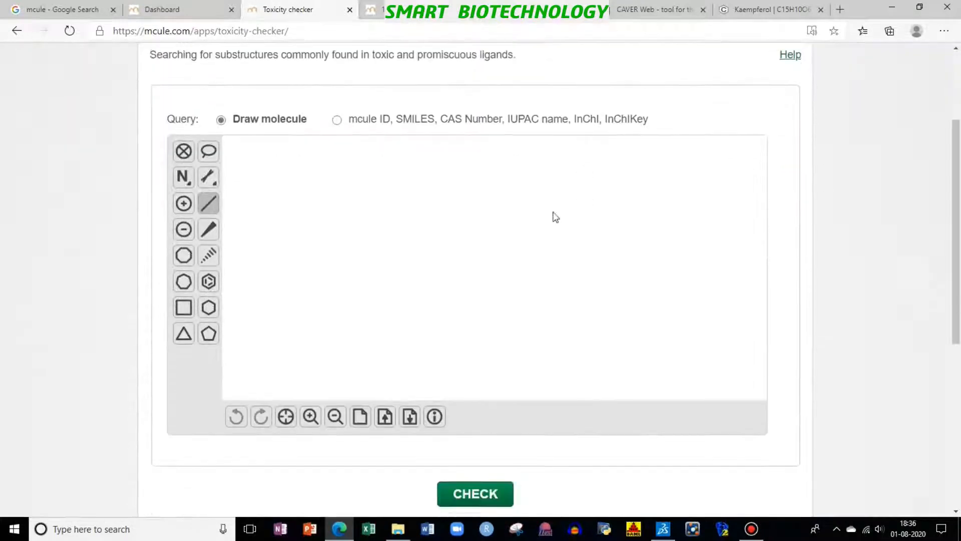
{"action": "left_click", "coordinate": [337, 119]}
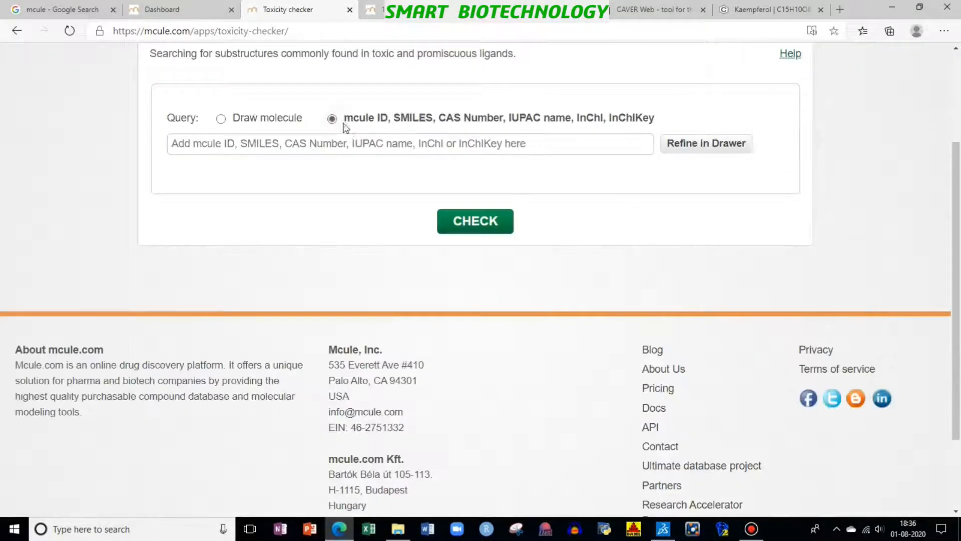
{"action": "left_click", "coordinate": [396, 151]}
{"action": "type", "text": "C1=CC(=CC=C1C2=C(C(=O)C3=C(C=C(C=C3O2)O)O)O)O"}
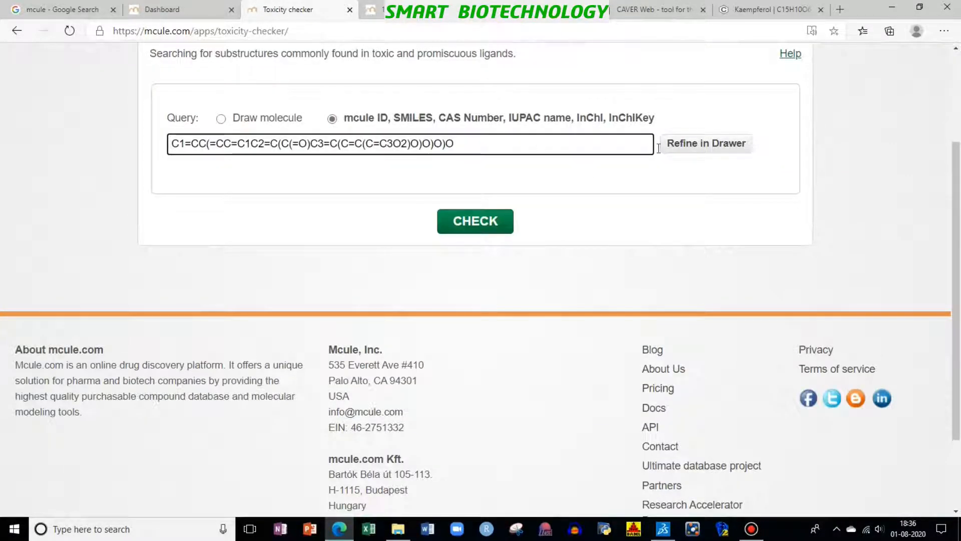
{"action": "left_click", "coordinate": [706, 144]}
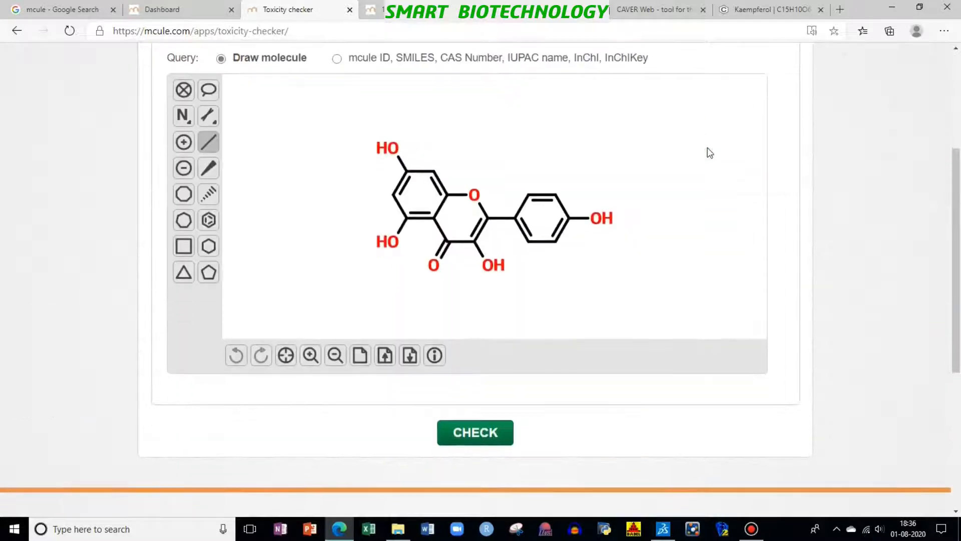
Step: Run the toxicity check on the drawn kaempferol molecule and review the result
{"action": "scroll", "coordinate": [672, 458], "scroll_direction": "down", "scroll_amount": 3}
{"action": "left_click", "coordinate": [491, 290]}
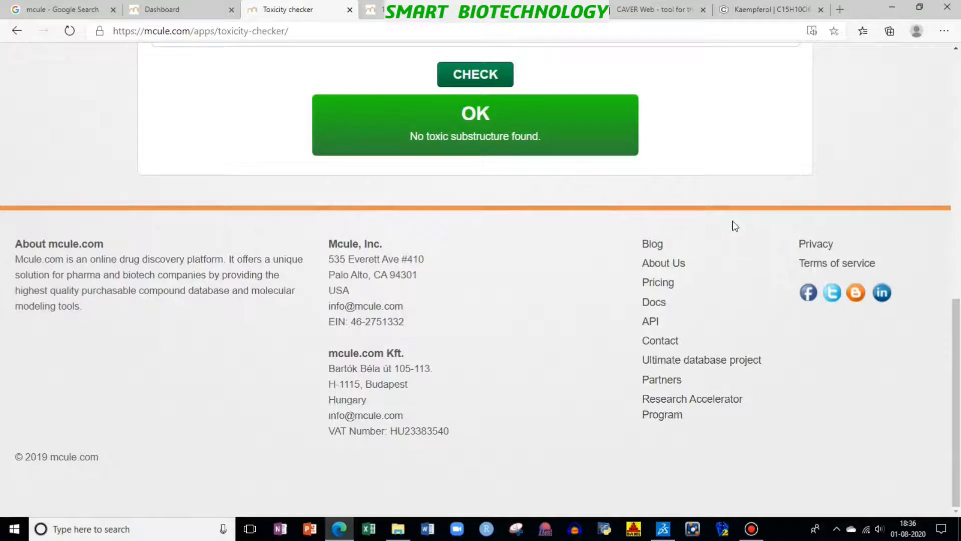
{"action": "scroll", "coordinate": [732, 223], "scroll_direction": "up", "scroll_amount": 4}
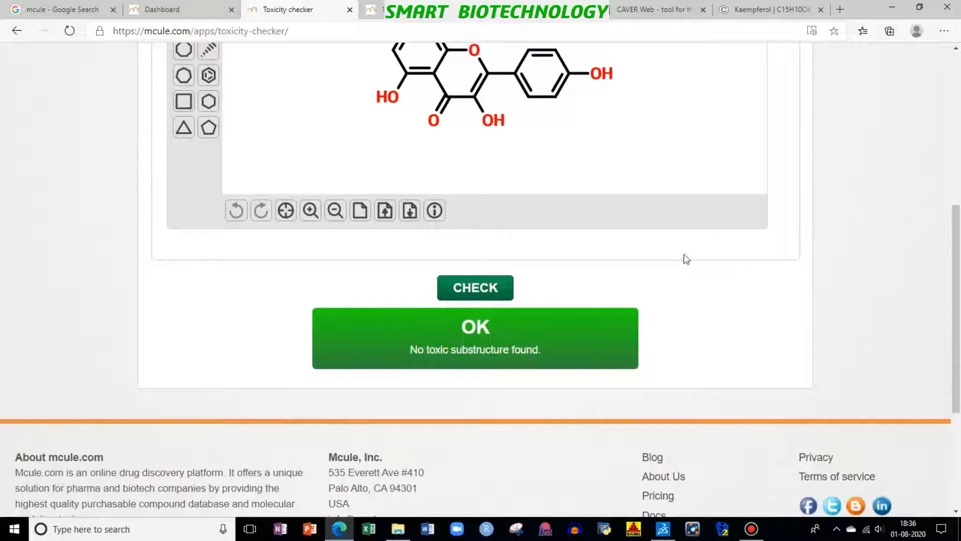
{"action": "scroll", "coordinate": [846, 339], "scroll_direction": "up", "scroll_amount": 2}
Step: Return to the 1-Click Docking page and review the ligand drawing and the docking target options
{"action": "left_click", "coordinate": [418, 10]}
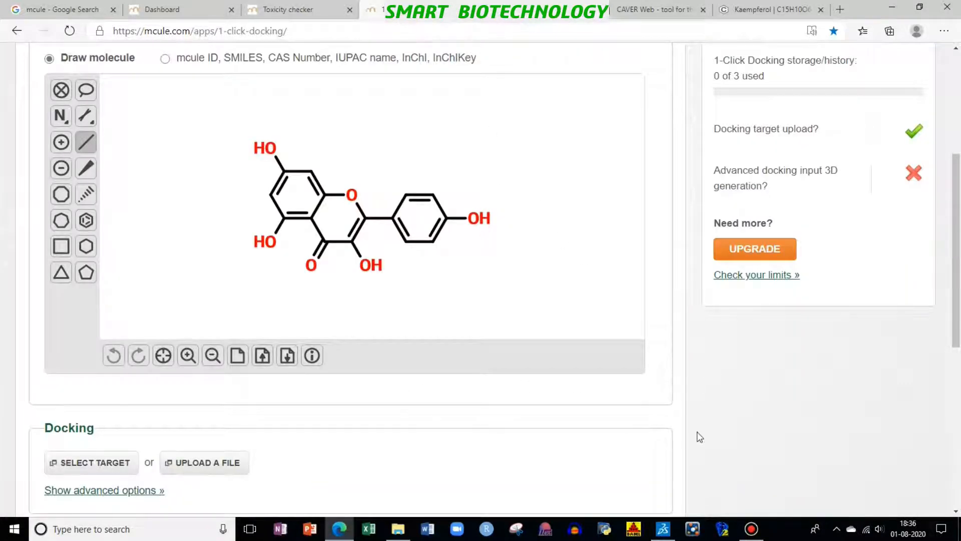
{"action": "scroll", "coordinate": [693, 425], "scroll_direction": "down", "scroll_amount": 3}
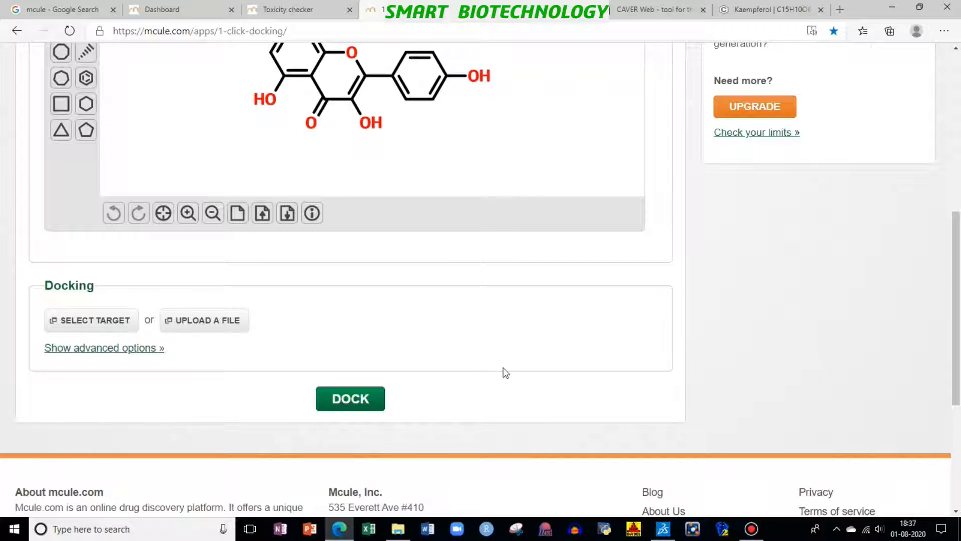
{"action": "scroll", "coordinate": [702, 350], "scroll_direction": "up", "scroll_amount": 5}
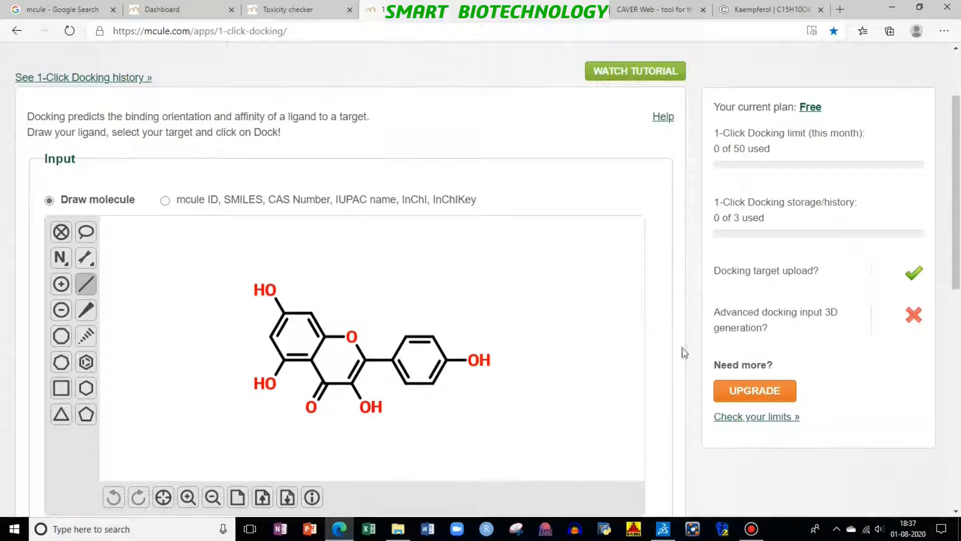
Step: Switch to Discovery Studio Visualizer and examine the 4NTJ protein structure with its bound ligands
{"action": "left_click", "coordinate": [663, 528]}
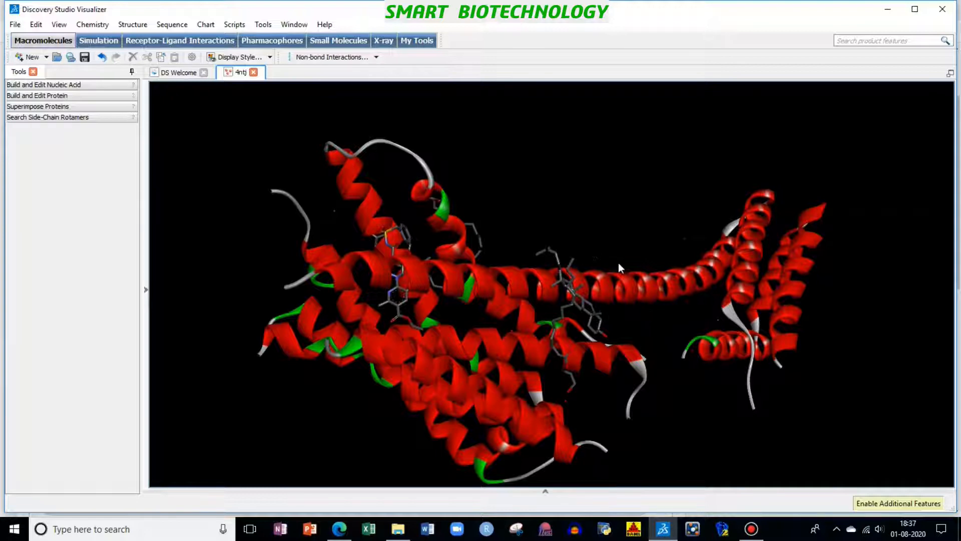
{"action": "scroll", "coordinate": [602, 255], "scroll_direction": "up", "scroll_amount": 5}
{"action": "scroll", "coordinate": [682, 246], "scroll_direction": "down", "scroll_amount": 5}
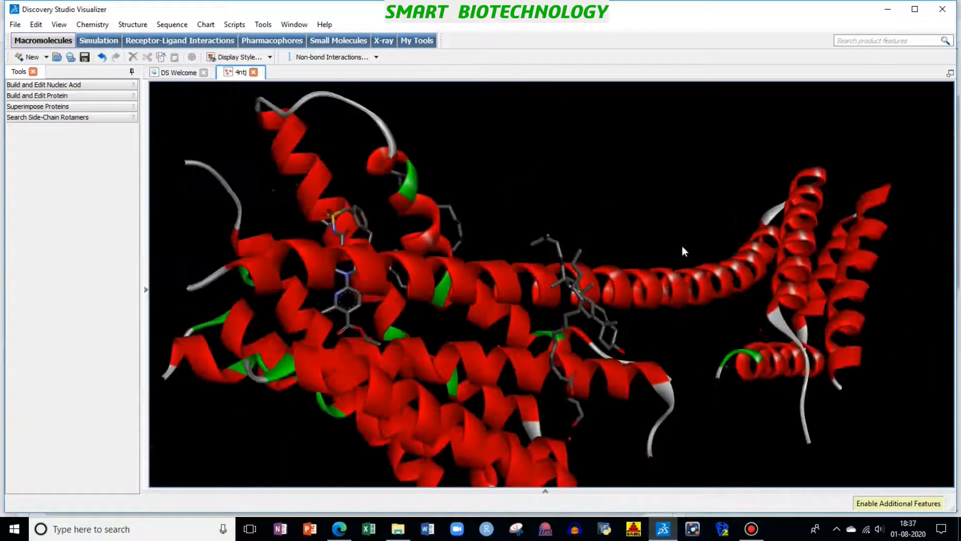
{"action": "scroll", "coordinate": [707, 240], "scroll_direction": "up", "scroll_amount": 5}
{"action": "scroll", "coordinate": [707, 239], "scroll_direction": "up", "scroll_amount": 2}
{"action": "scroll", "coordinate": [713, 239], "scroll_direction": "down", "scroll_amount": 6}
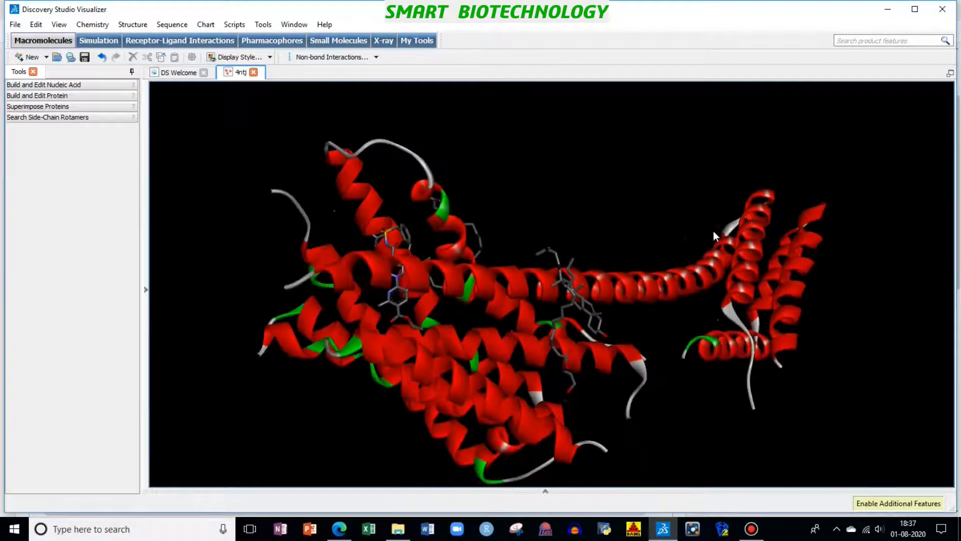
{"action": "scroll", "coordinate": [713, 230], "scroll_direction": "up", "scroll_amount": 2}
{"action": "scroll", "coordinate": [714, 230], "scroll_direction": "down", "scroll_amount": 3}
{"action": "scroll", "coordinate": [714, 230], "scroll_direction": "up", "scroll_amount": 1}
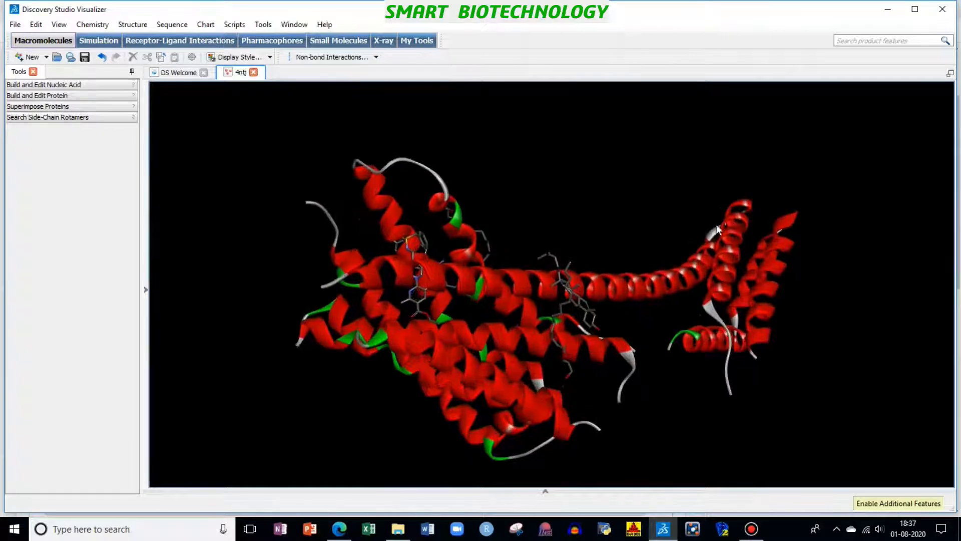
Step: Show the 4NTJ structure hierarchy and hide the Water group
{"action": "key", "text": "ctrl+h"}
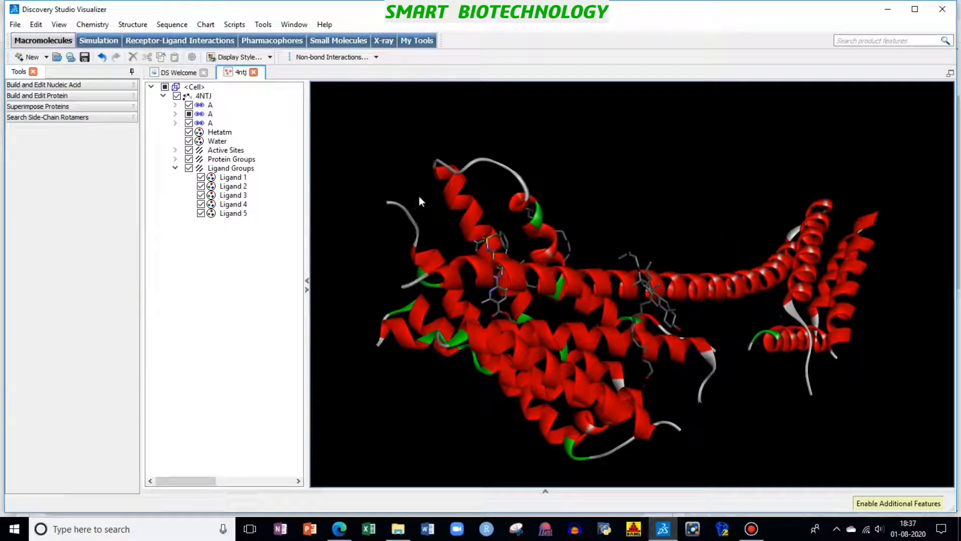
{"action": "left_click", "coordinate": [189, 141]}
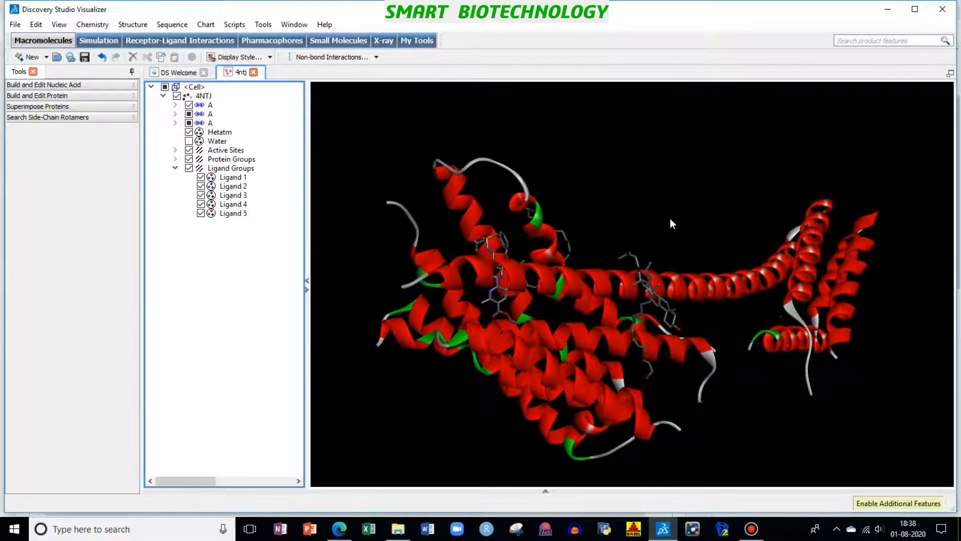
{"action": "right_click", "coordinate": [698, 263]}
{"action": "right_click", "coordinate": [653, 234]}
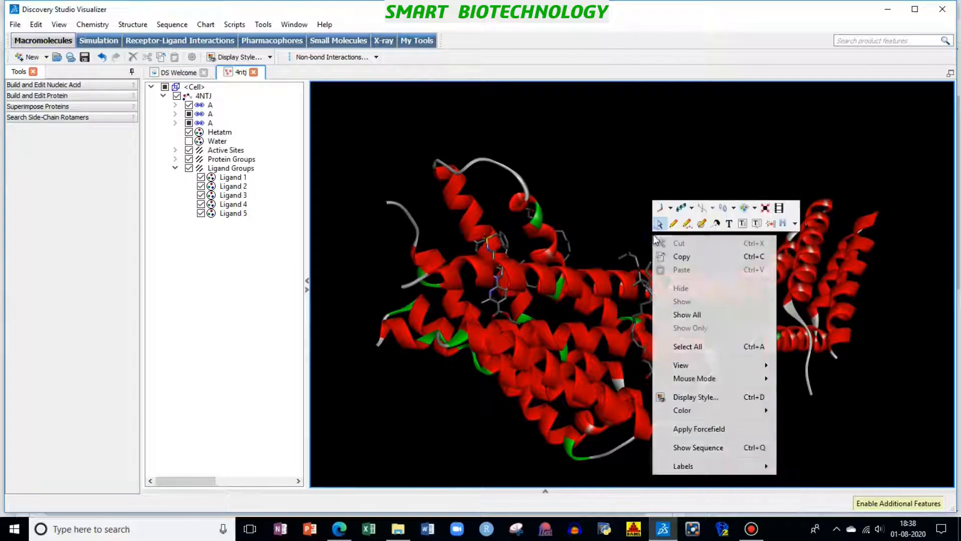
{"action": "left_click", "coordinate": [636, 232]}
Step: Examine the 4NTJ helices and bound ligands up close and as a whole with the water hidden
{"action": "scroll", "coordinate": [636, 233], "scroll_direction": "up", "scroll_amount": 3}
{"action": "scroll", "coordinate": [637, 236], "scroll_direction": "up", "scroll_amount": 4}
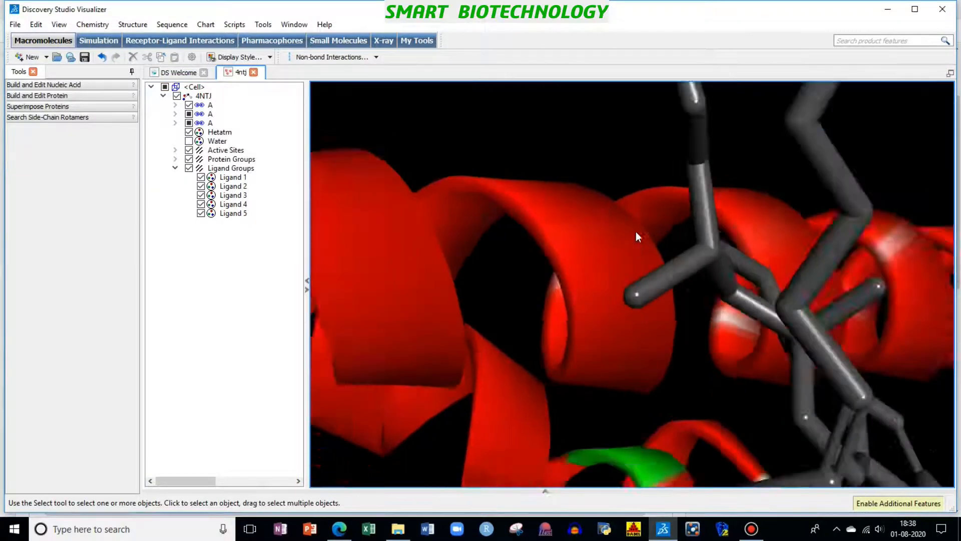
{"action": "scroll", "coordinate": [637, 235], "scroll_direction": "down", "scroll_amount": 6}
{"action": "scroll", "coordinate": [636, 227], "scroll_direction": "up", "scroll_amount": 5}
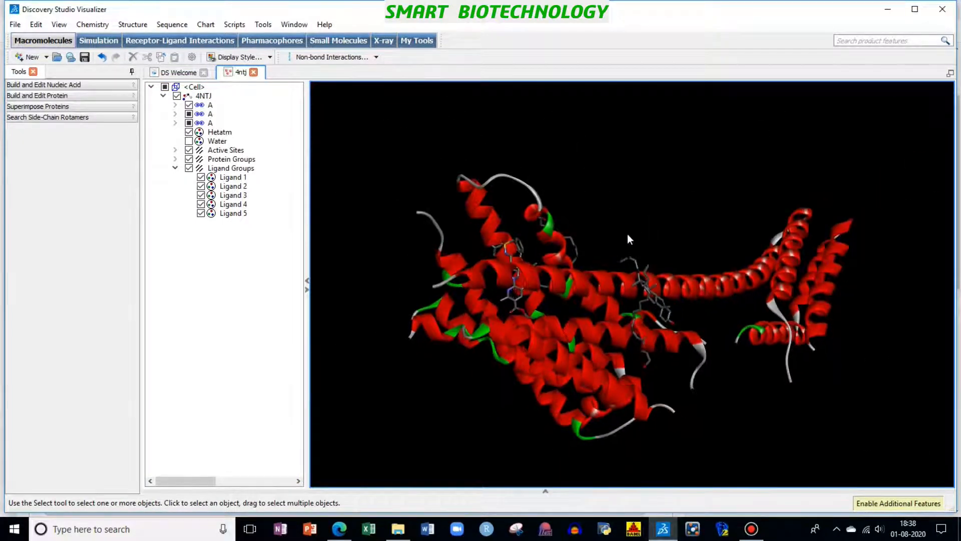
{"action": "scroll", "coordinate": [681, 178], "scroll_direction": "down", "scroll_amount": 5}
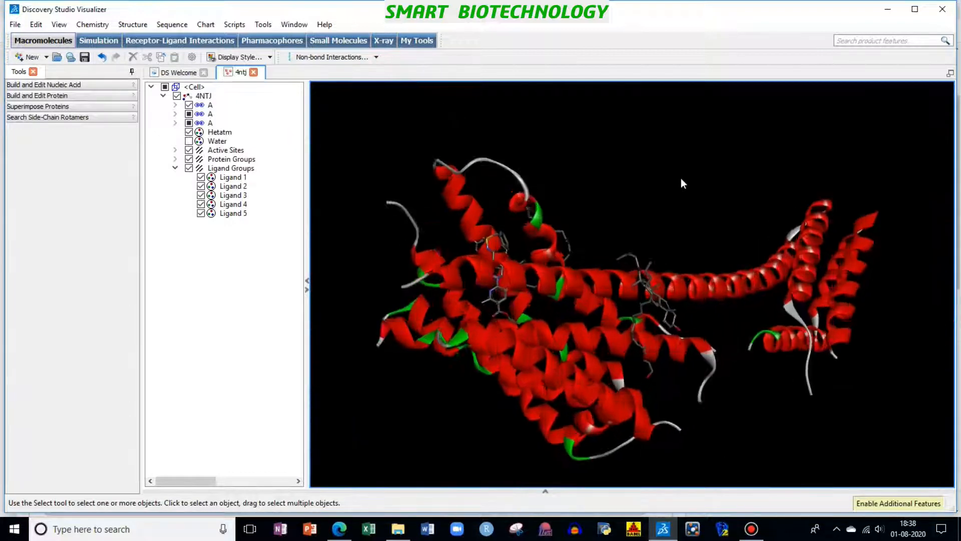
{"action": "scroll", "coordinate": [671, 218], "scroll_direction": "up", "scroll_amount": 5}
{"action": "scroll", "coordinate": [671, 218], "scroll_direction": "down", "scroll_amount": 5}
{"action": "scroll", "coordinate": [674, 216], "scroll_direction": "up", "scroll_amount": 1}
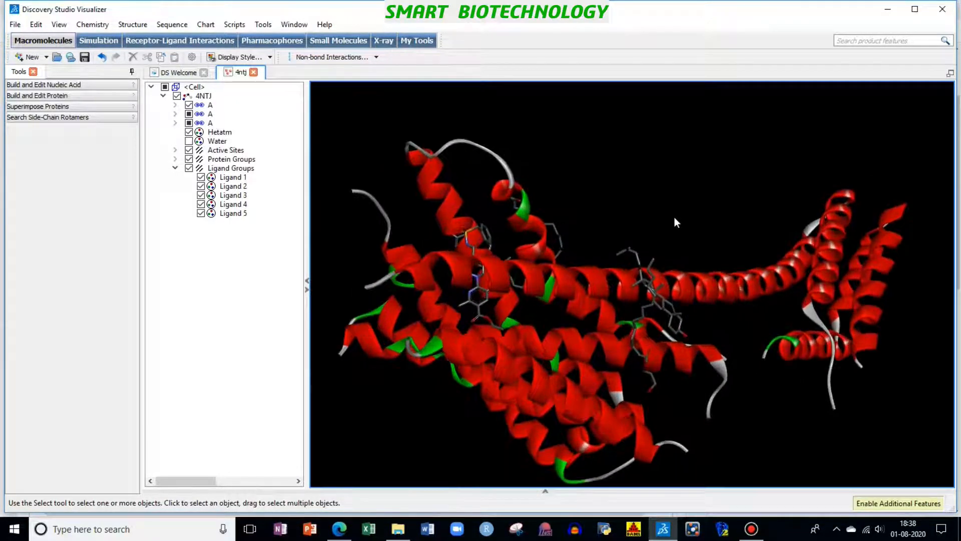
Step: Look through the Active Sites and Ligand Groups of the 4NTJ structure and hide the Ligand Groups
{"action": "scroll", "coordinate": [675, 218], "scroll_direction": "down", "scroll_amount": 3}
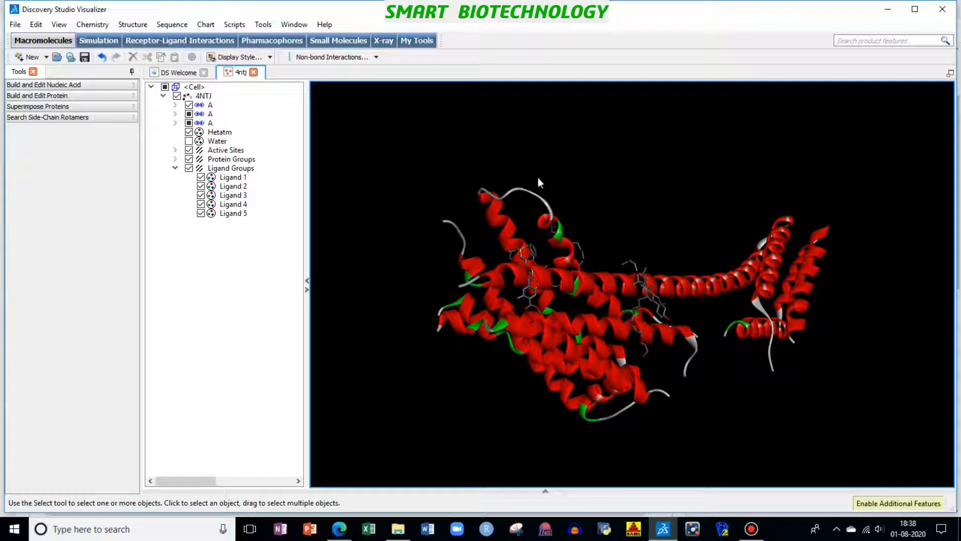
{"action": "left_click", "coordinate": [176, 149]}
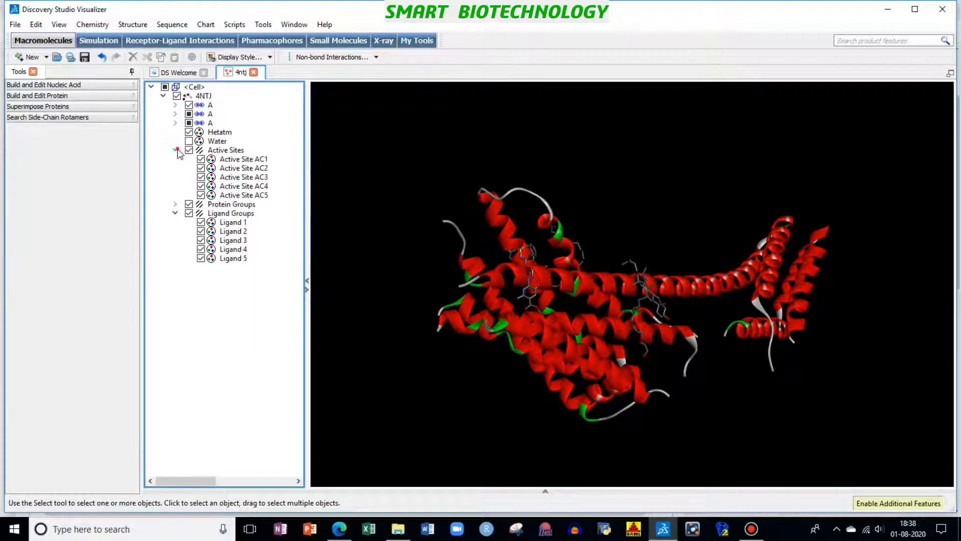
{"action": "left_click", "coordinate": [175, 150]}
{"action": "left_click", "coordinate": [175, 168]}
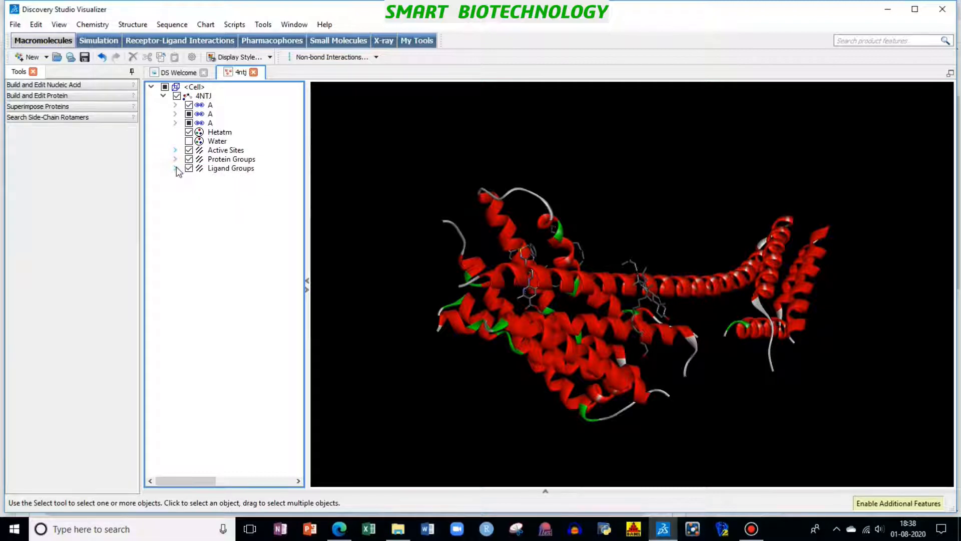
{"action": "left_click", "coordinate": [176, 168]}
{"action": "left_click", "coordinate": [175, 168]}
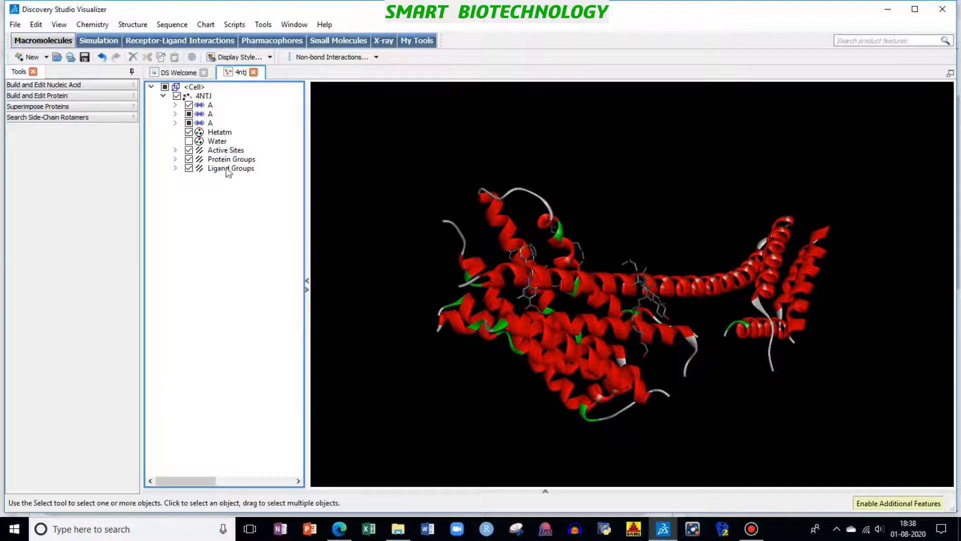
{"action": "left_click", "coordinate": [189, 168]}
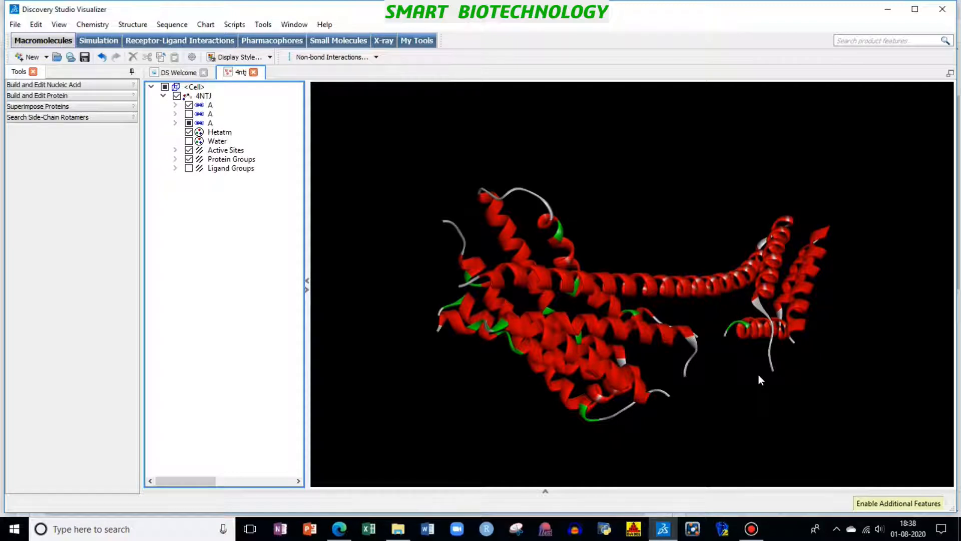
{"action": "left_click", "coordinate": [13, 27]}
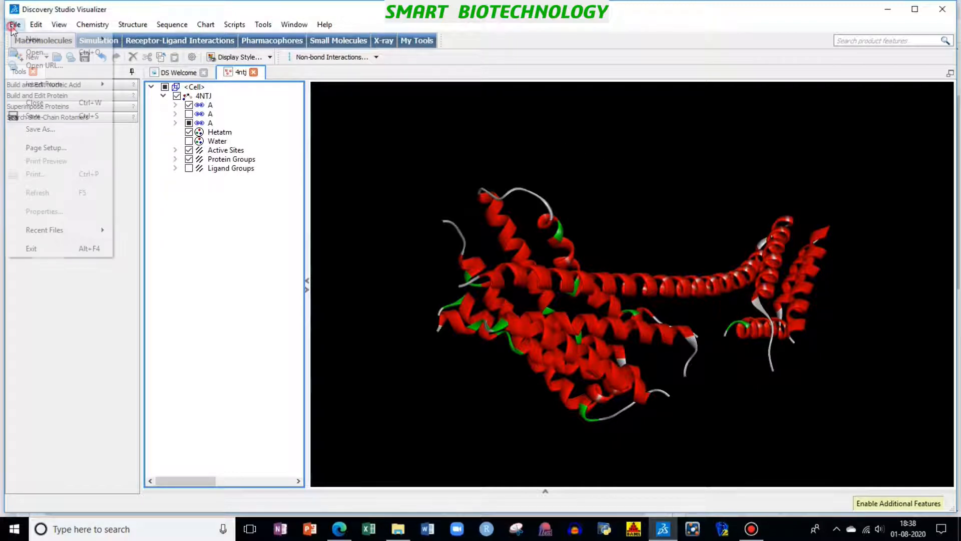
{"action": "left_click", "coordinate": [68, 129]}
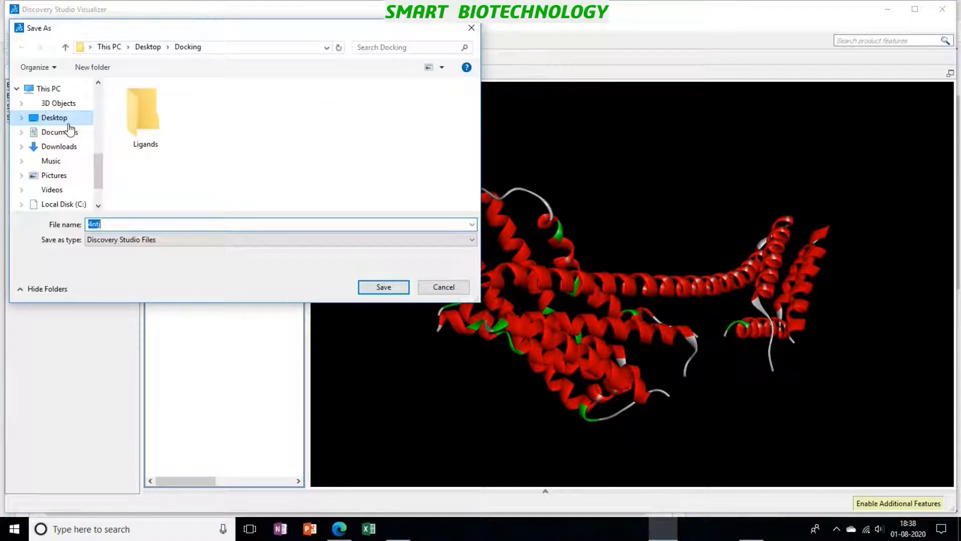
{"action": "left_click", "coordinate": [470, 29]}
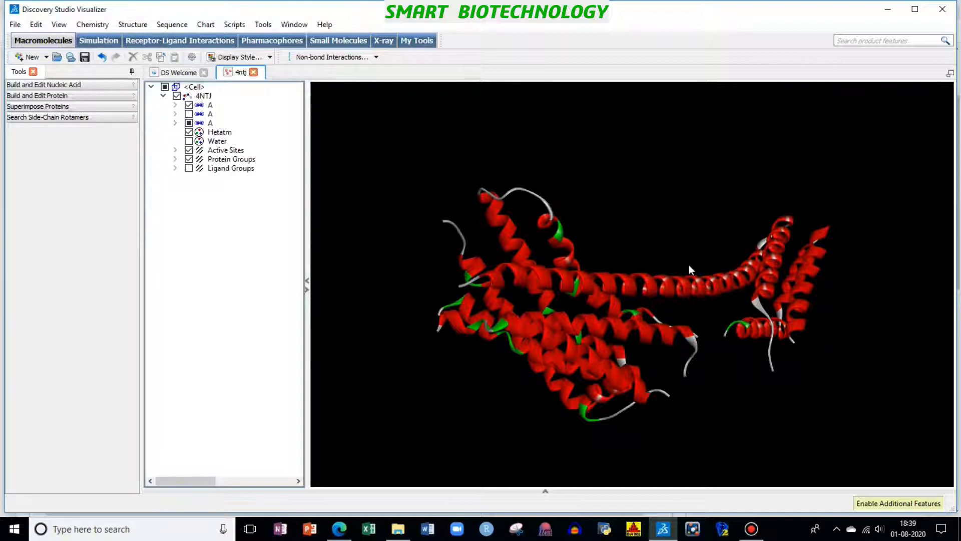
Step: Switch to the Mcule 1-Click Docking page in the browser and open the form for uploading a docking target
{"action": "left_click", "coordinate": [341, 529]}
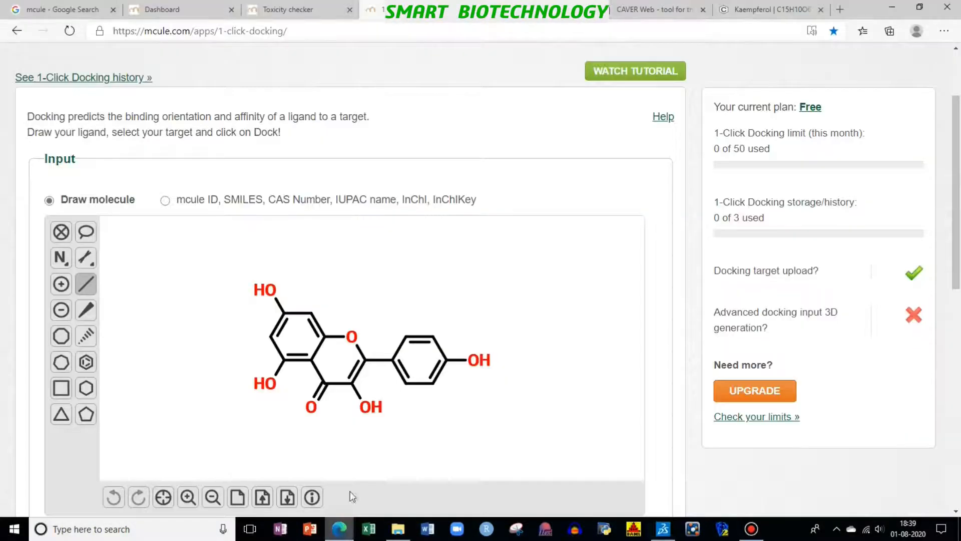
{"action": "scroll", "coordinate": [693, 384], "scroll_direction": "down", "scroll_amount": 4}
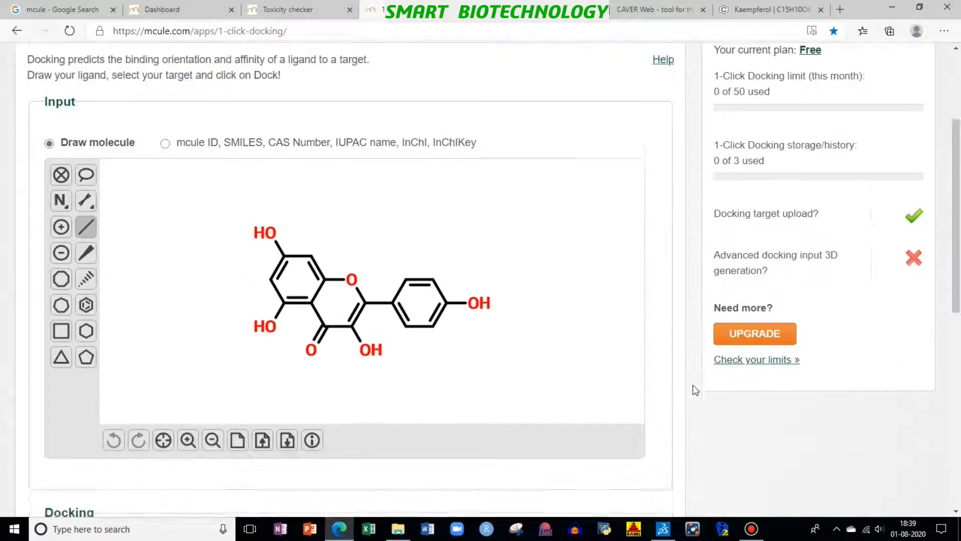
{"action": "scroll", "coordinate": [655, 386], "scroll_direction": "up", "scroll_amount": 5}
{"action": "scroll", "coordinate": [661, 391], "scroll_direction": "down", "scroll_amount": 5}
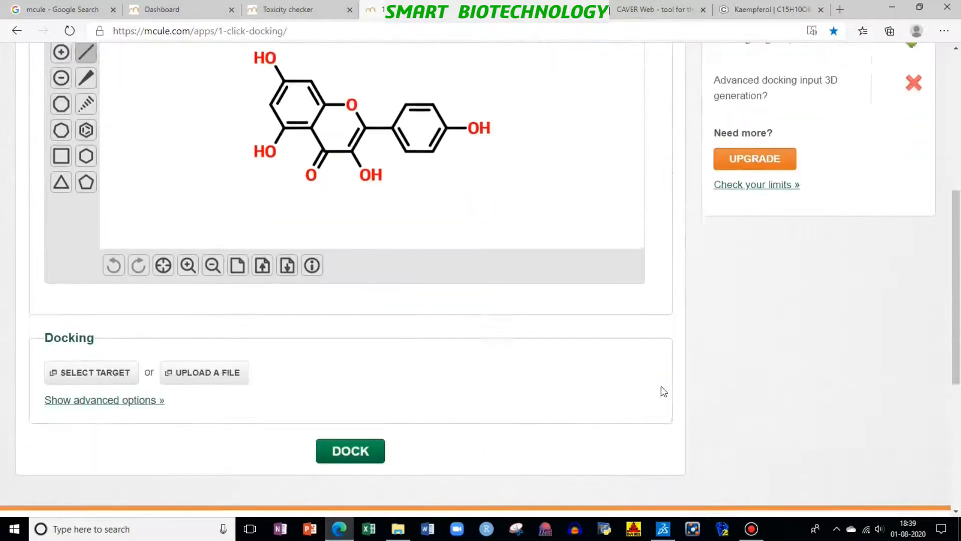
{"action": "left_click", "coordinate": [182, 357]}
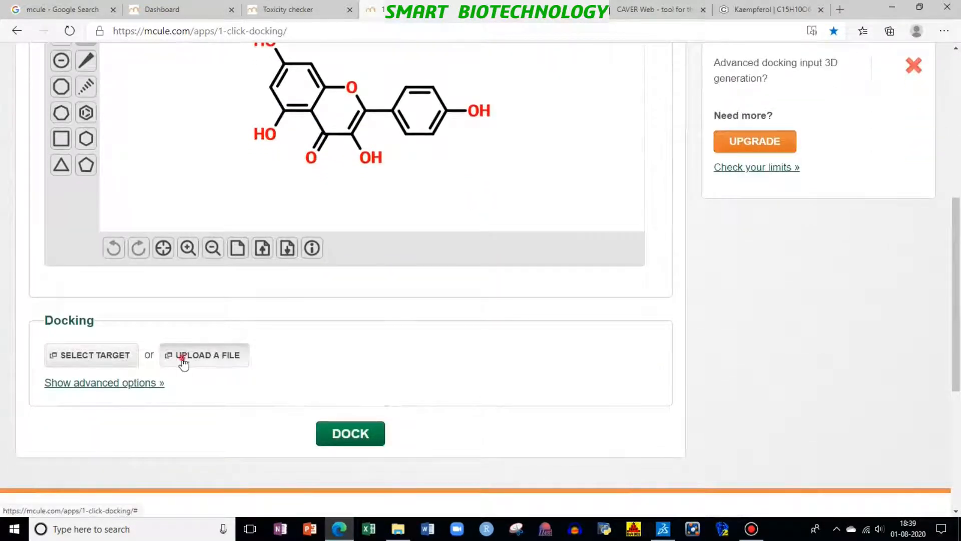
Step: Upload the 4ntj Prep file from the Desktop's Docking folder as the docking target and show the advanced docking options
{"action": "left_click", "coordinate": [418, 131]}
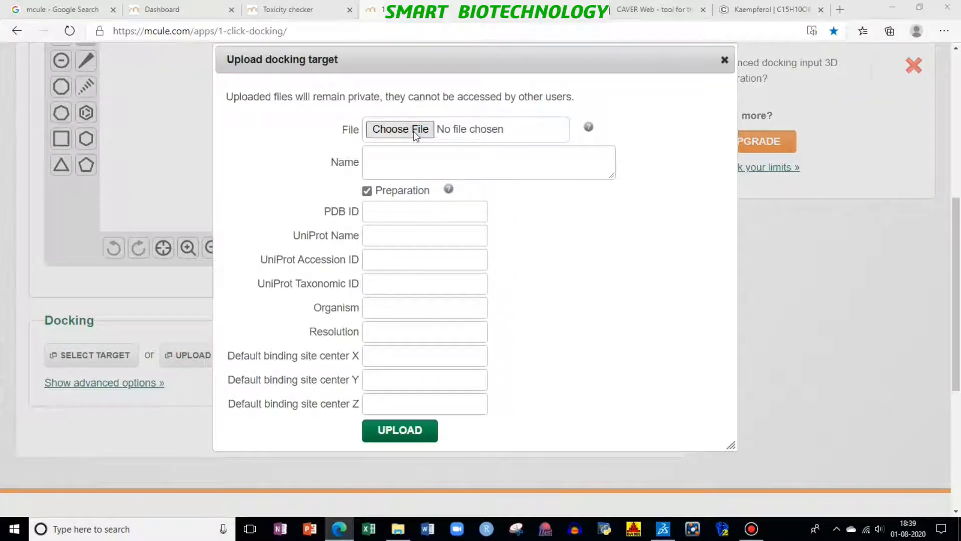
{"action": "scroll", "coordinate": [215, 187], "scroll_direction": "down", "scroll_amount": 4}
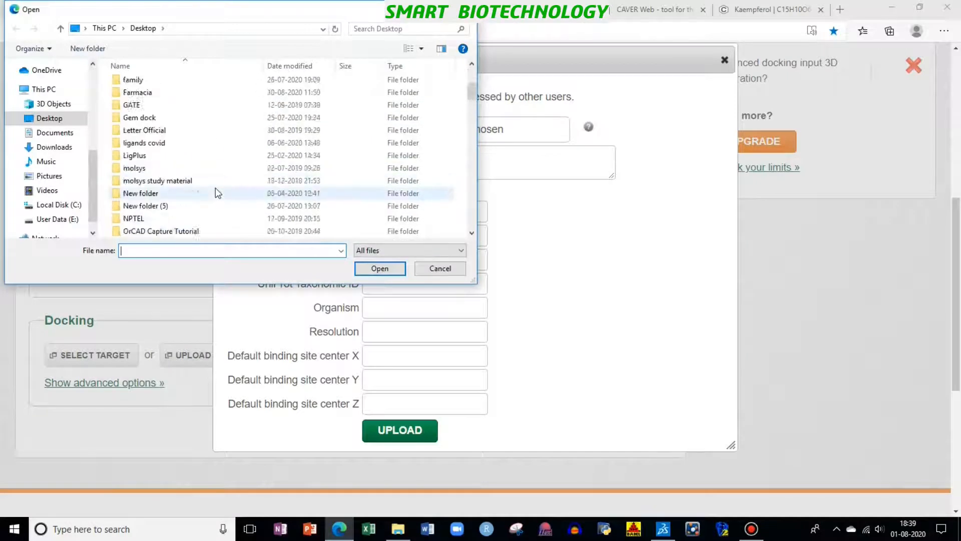
{"action": "scroll", "coordinate": [151, 175], "scroll_direction": "up", "scroll_amount": 3}
{"action": "double_click", "coordinate": [143, 180]}
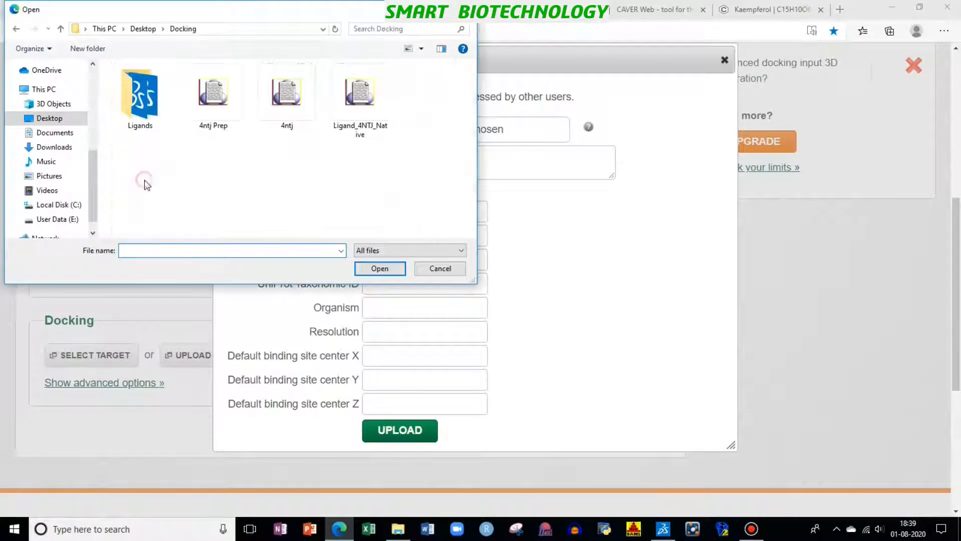
{"action": "left_click", "coordinate": [221, 120]}
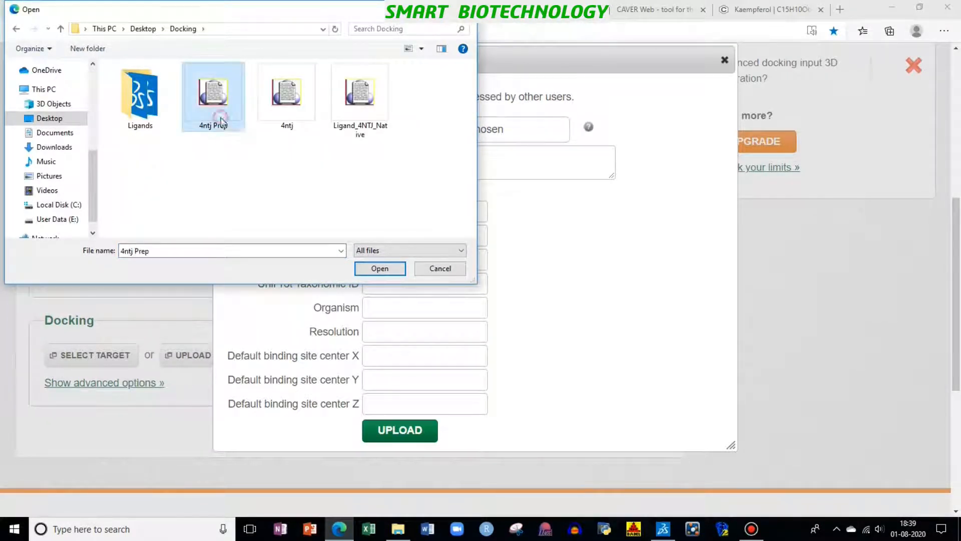
{"action": "left_click", "coordinate": [373, 269]}
{"action": "scroll", "coordinate": [547, 343], "scroll_direction": "down", "scroll_amount": 4}
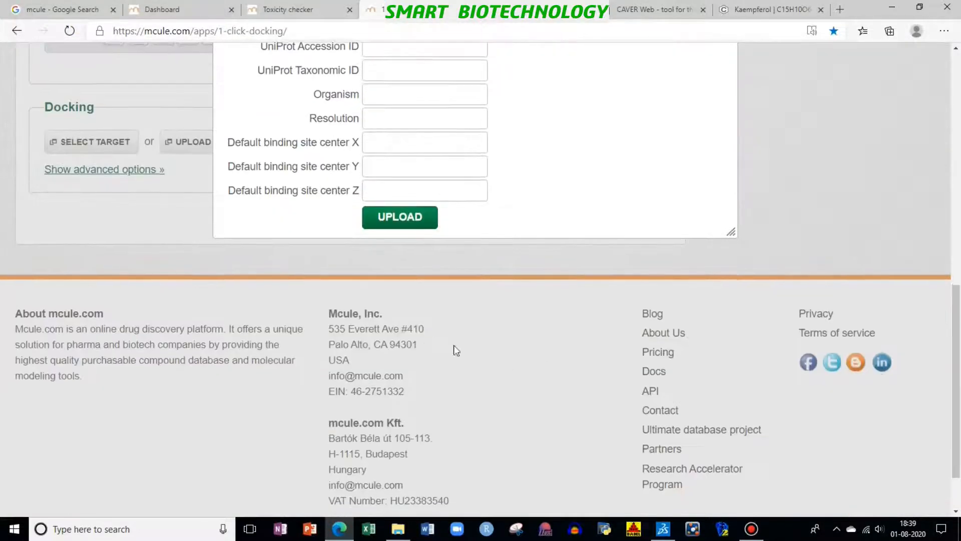
{"action": "left_click", "coordinate": [407, 220]}
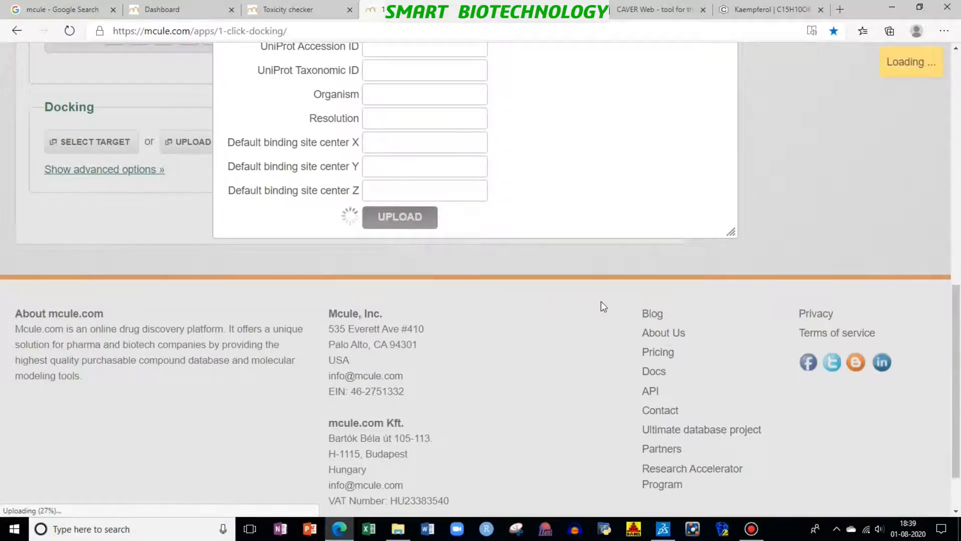
{"action": "scroll", "coordinate": [560, 301], "scroll_direction": "down", "scroll_amount": 2}
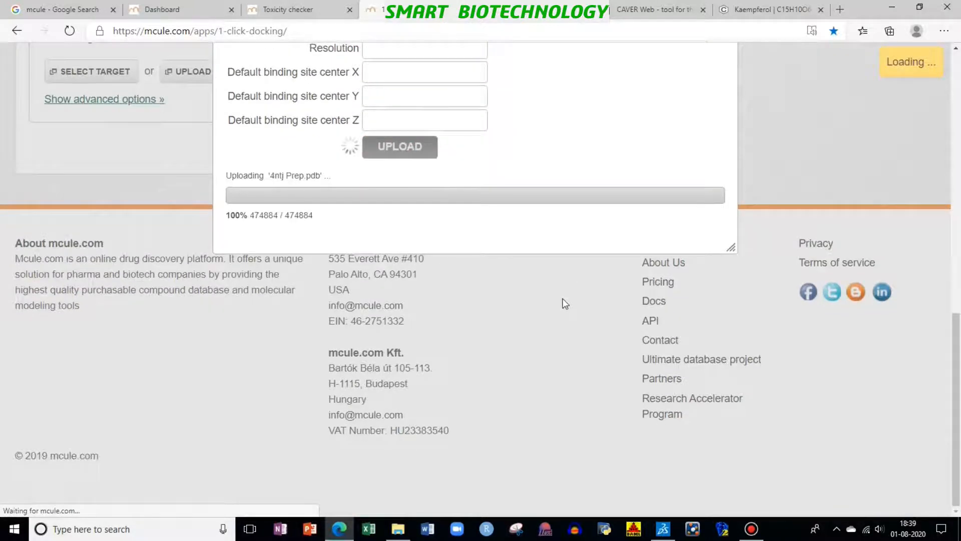
{"action": "scroll", "coordinate": [518, 290], "scroll_direction": "up", "scroll_amount": 4}
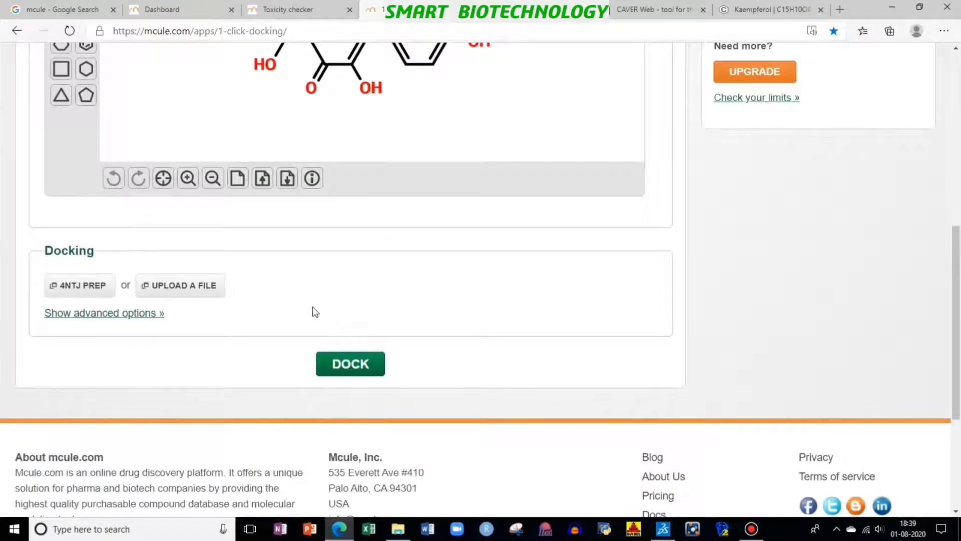
{"action": "left_click", "coordinate": [144, 314]}
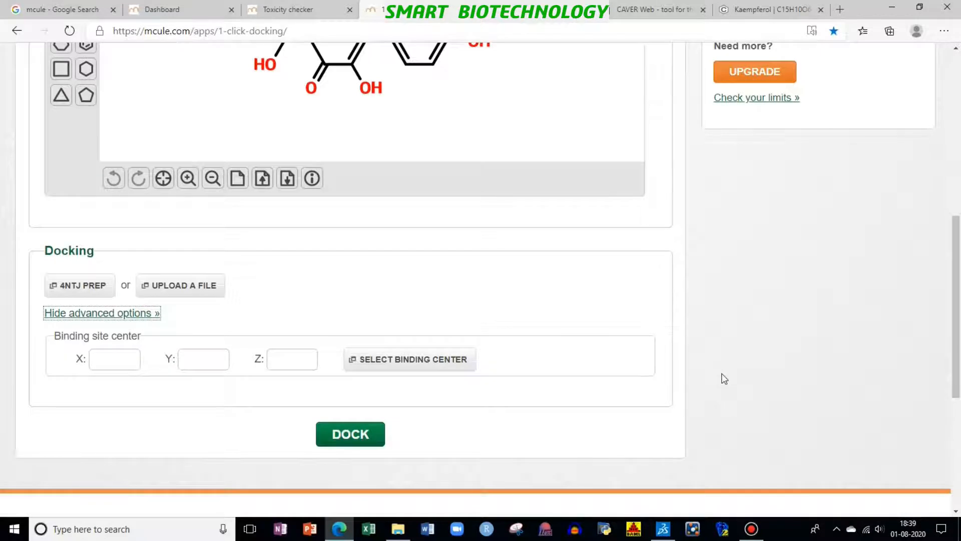
{"action": "scroll", "coordinate": [724, 379], "scroll_direction": "up", "scroll_amount": 3}
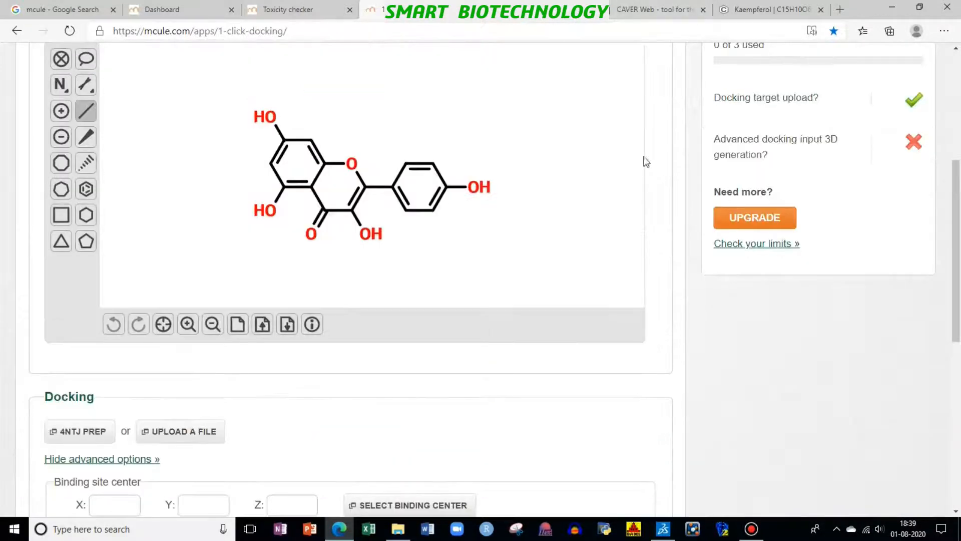
Step: Switch to the CAVER Web page and go back to its structure selection
{"action": "left_click", "coordinate": [663, 7]}
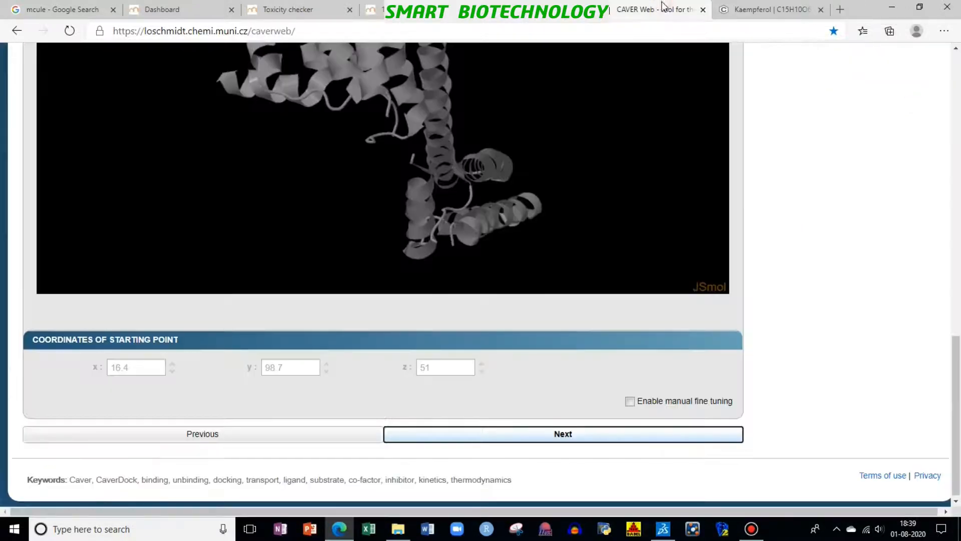
{"action": "scroll", "coordinate": [798, 249], "scroll_direction": "up", "scroll_amount": 4}
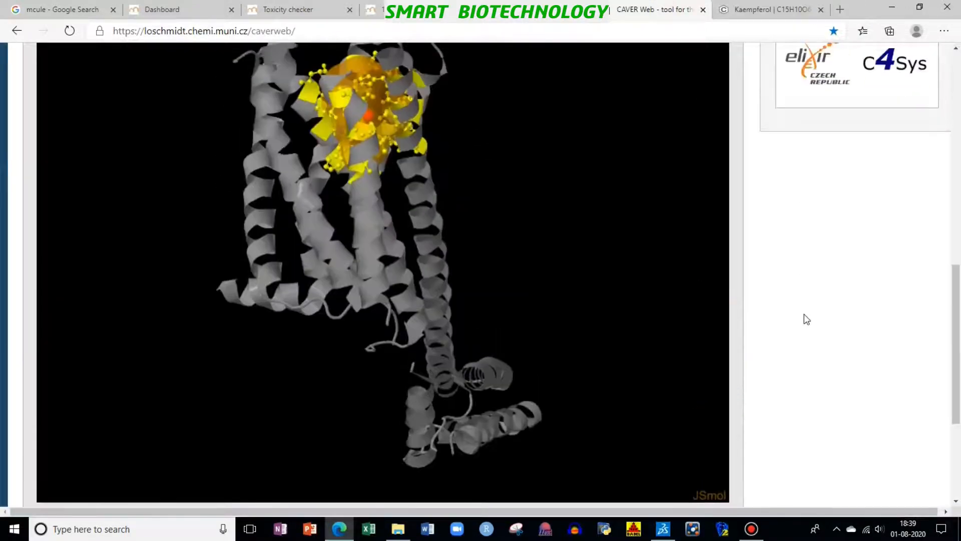
{"action": "scroll", "coordinate": [805, 329], "scroll_direction": "up", "scroll_amount": 10}
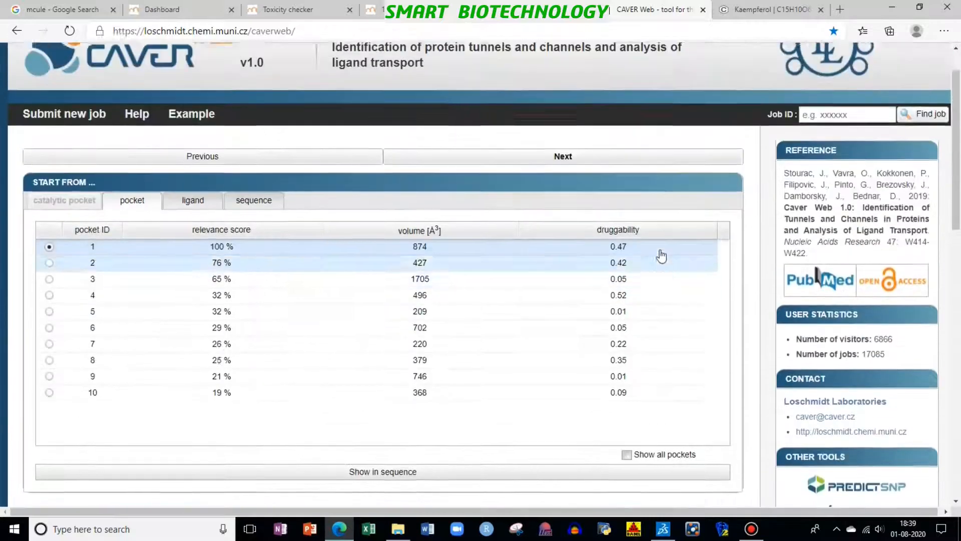
{"action": "scroll", "coordinate": [662, 256], "scroll_direction": "up", "scroll_amount": 2}
{"action": "left_click", "coordinate": [203, 208]}
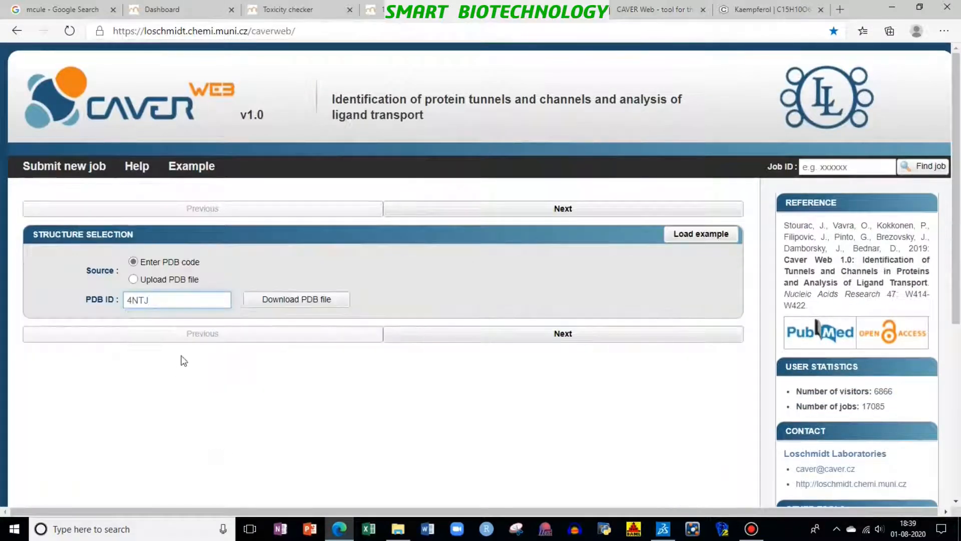
Step: Choose a PDB code as the structure source, enter 4NTJ and load the structure for the pocket selection
{"action": "left_click", "coordinate": [134, 278]}
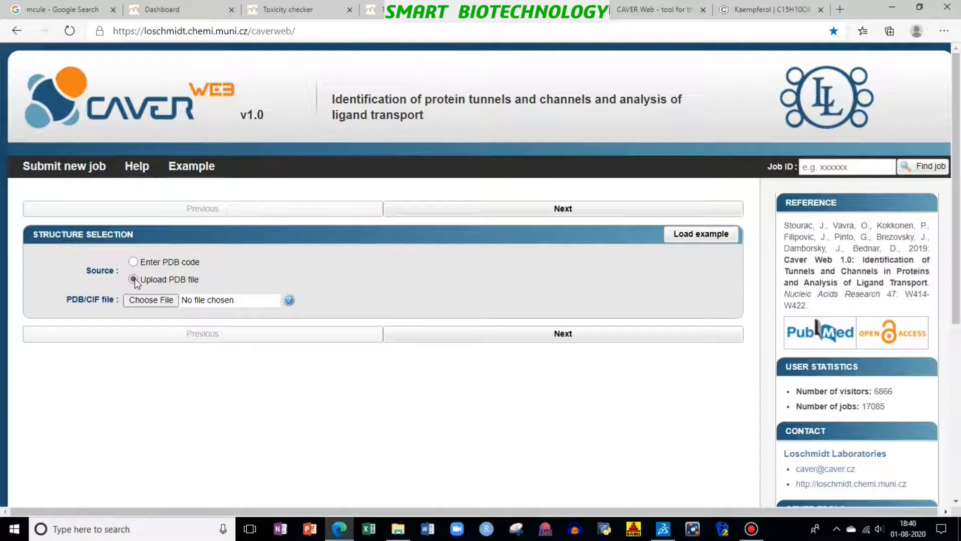
{"action": "left_click", "coordinate": [133, 262]}
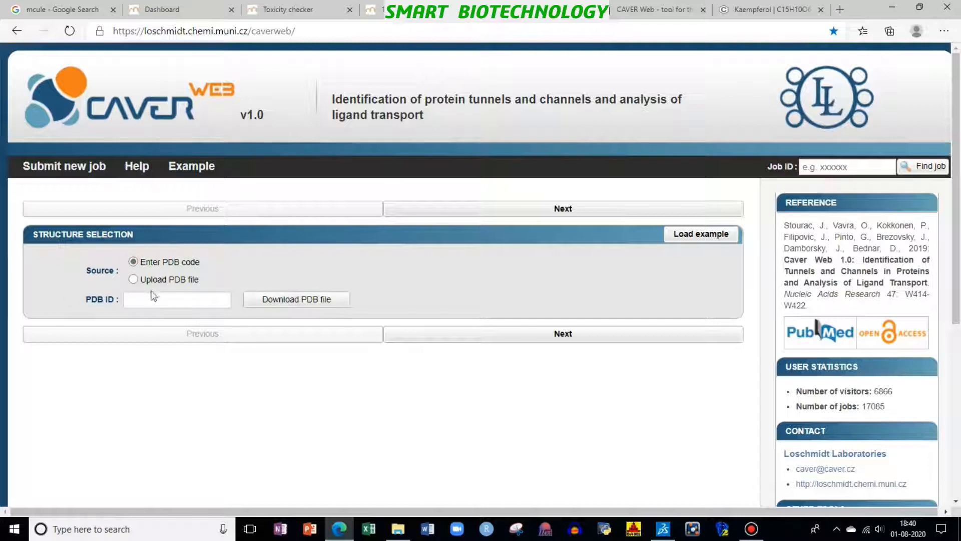
{"action": "left_click", "coordinate": [152, 297]}
{"action": "type", "text": "4NJ"}
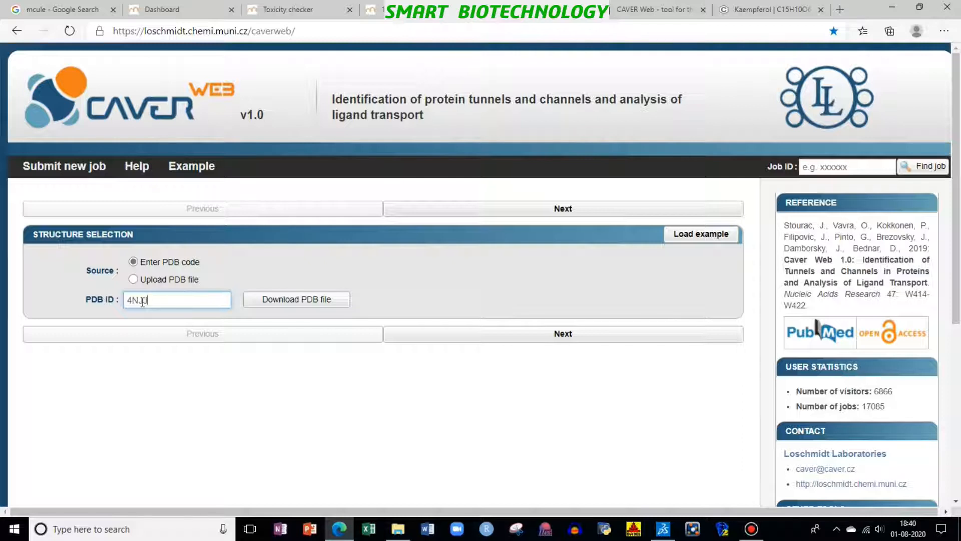
{"action": "left_click", "coordinate": [141, 301]}
{"action": "type", "text": "TJ"}
{"action": "left_click", "coordinate": [319, 302]}
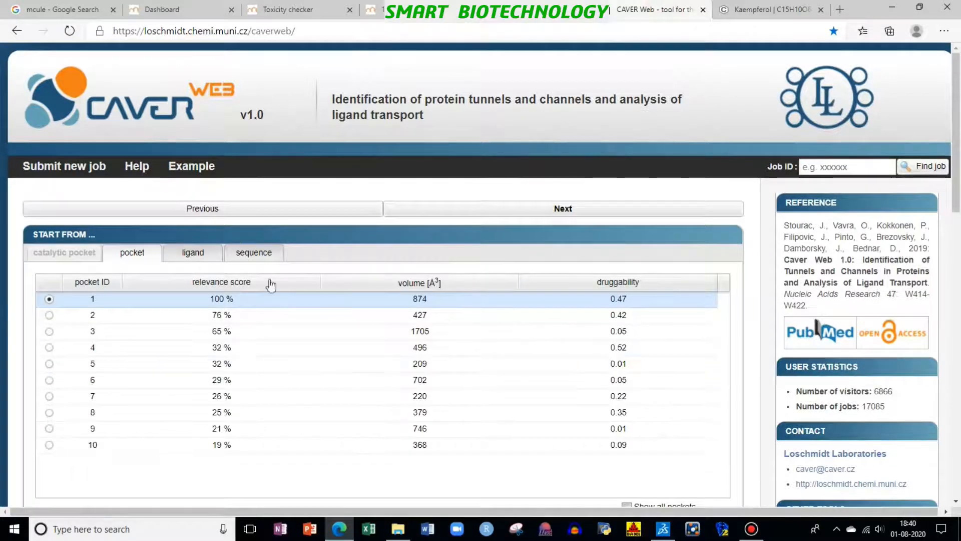
Step: Examine the pocket list, the highlighted pocket in the 4NTJ visualization and the starting point coordinates
{"action": "scroll", "coordinate": [528, 362], "scroll_direction": "down", "scroll_amount": 5}
{"action": "scroll", "coordinate": [700, 323], "scroll_direction": "up", "scroll_amount": 5}
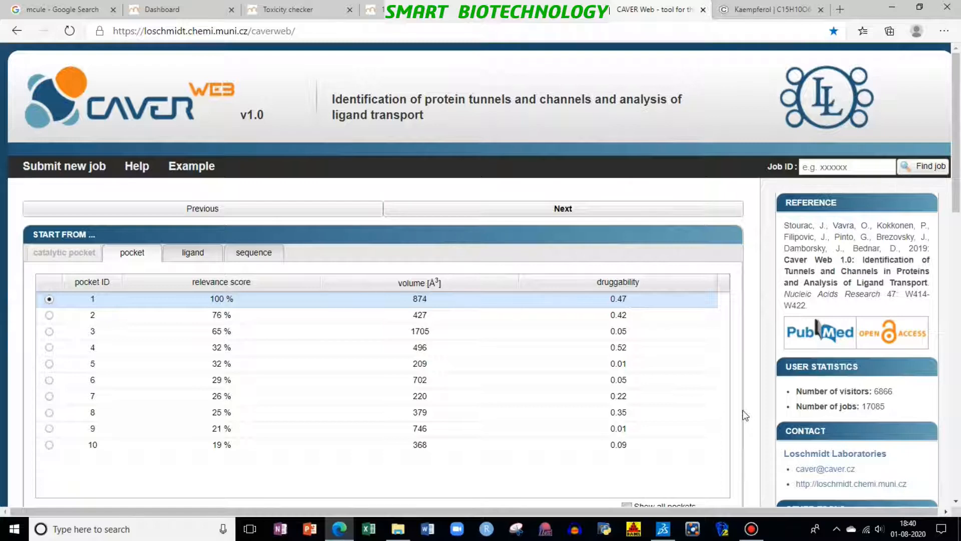
{"action": "scroll", "coordinate": [744, 414], "scroll_direction": "down", "scroll_amount": 8}
{"action": "scroll", "coordinate": [746, 414], "scroll_direction": "down", "scroll_amount": 4}
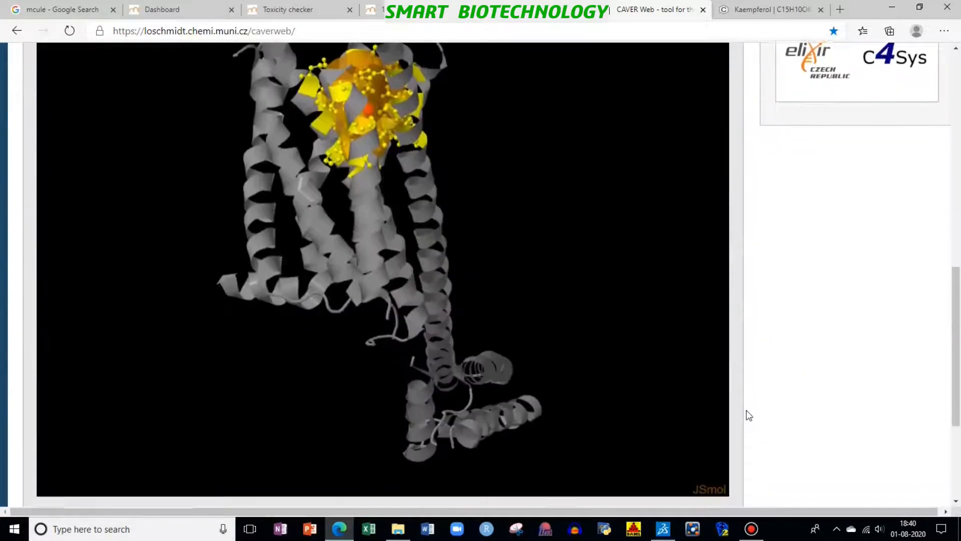
{"action": "scroll", "coordinate": [768, 408], "scroll_direction": "up", "scroll_amount": 3}
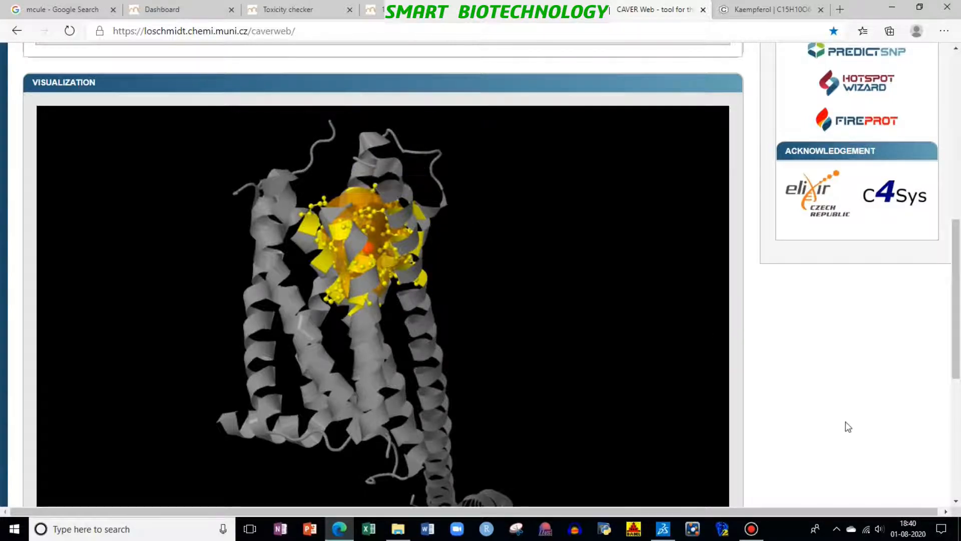
{"action": "scroll", "coordinate": [821, 414], "scroll_direction": "down", "scroll_amount": 7}
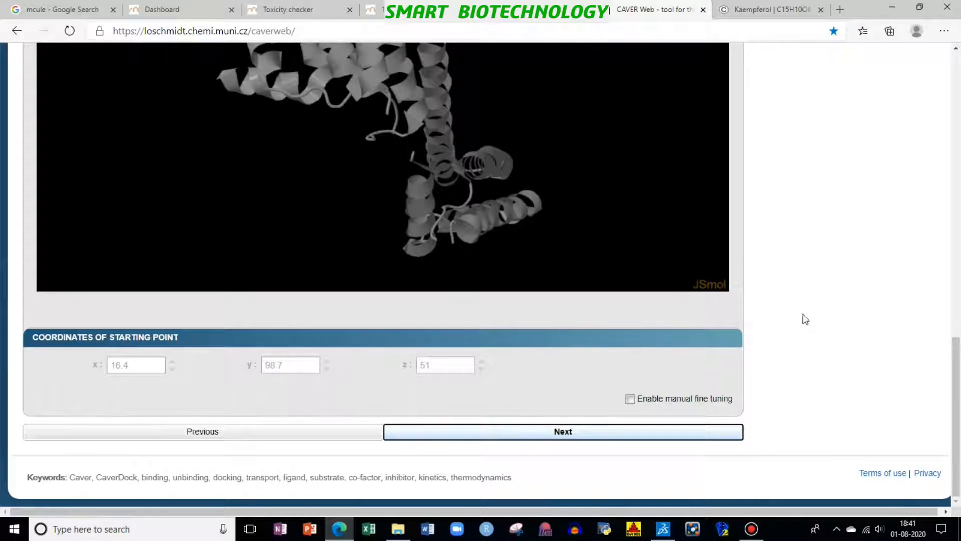
Step: Switch back to the Mcule docking page and set the binding site center to X 16.4, Y 98.7 and Z 51
{"action": "left_click", "coordinate": [372, 9]}
{"action": "scroll", "coordinate": [428, 307], "scroll_direction": "down", "scroll_amount": 3}
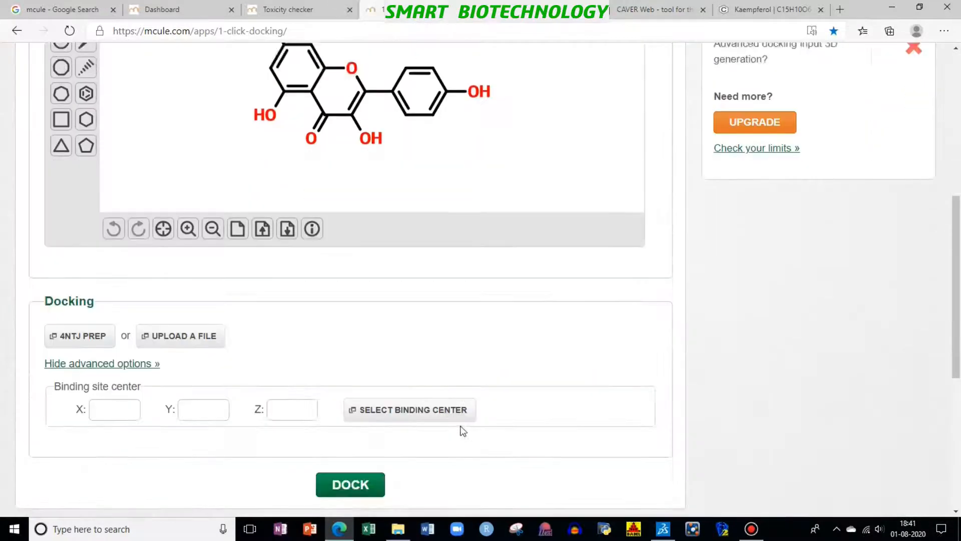
{"action": "left_click", "coordinate": [129, 361]}
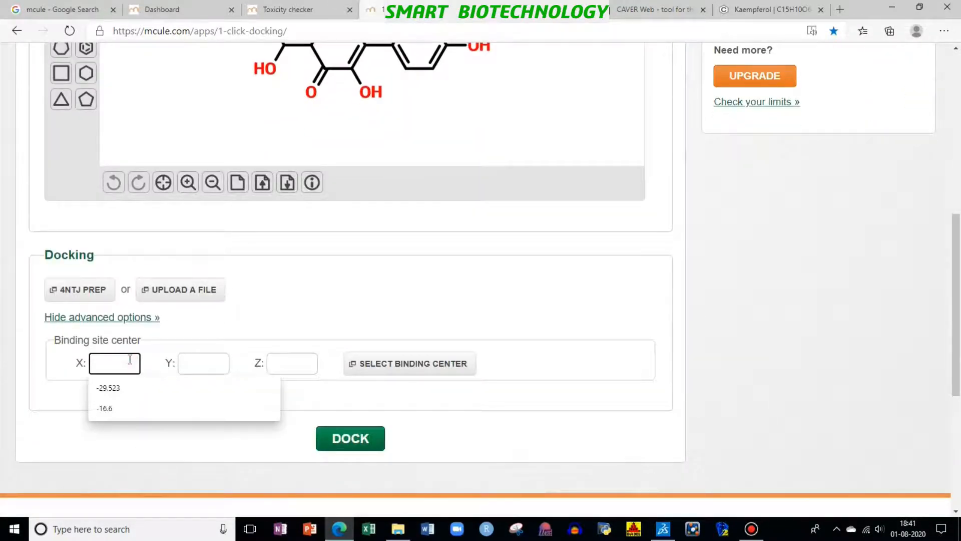
{"action": "type", "text": "16"}
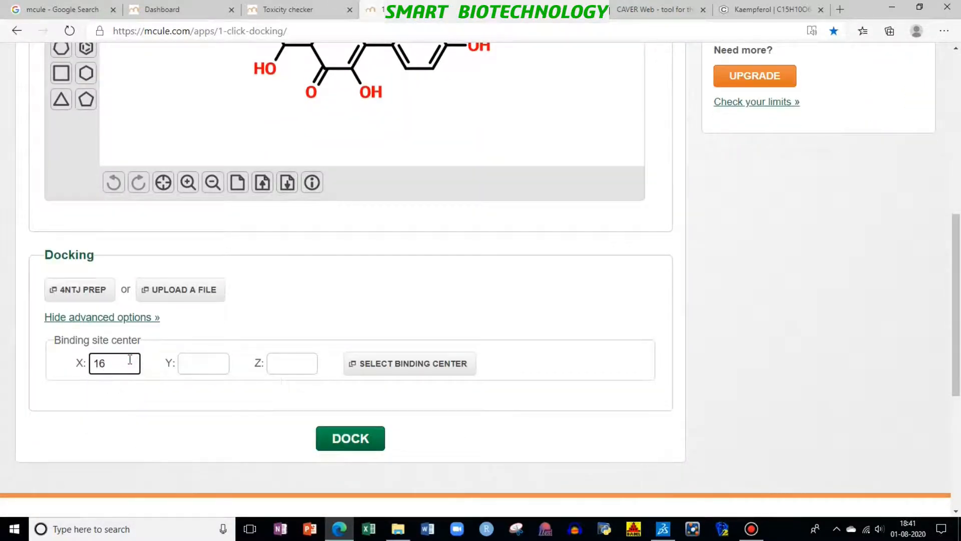
{"action": "type", "text": ".4"}
{"action": "key", "text": "Tab"}
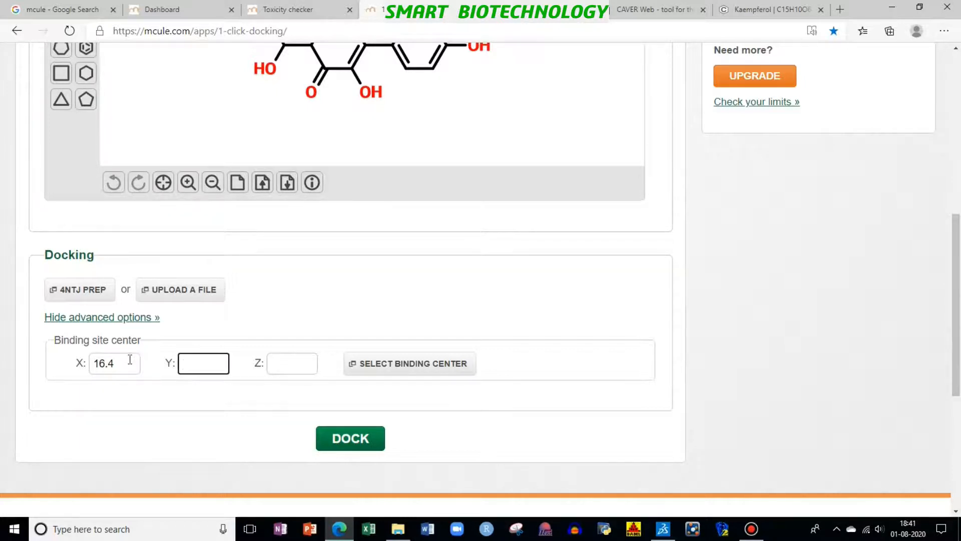
{"action": "type", "text": "98.7"}
{"action": "key", "text": "Tab"}
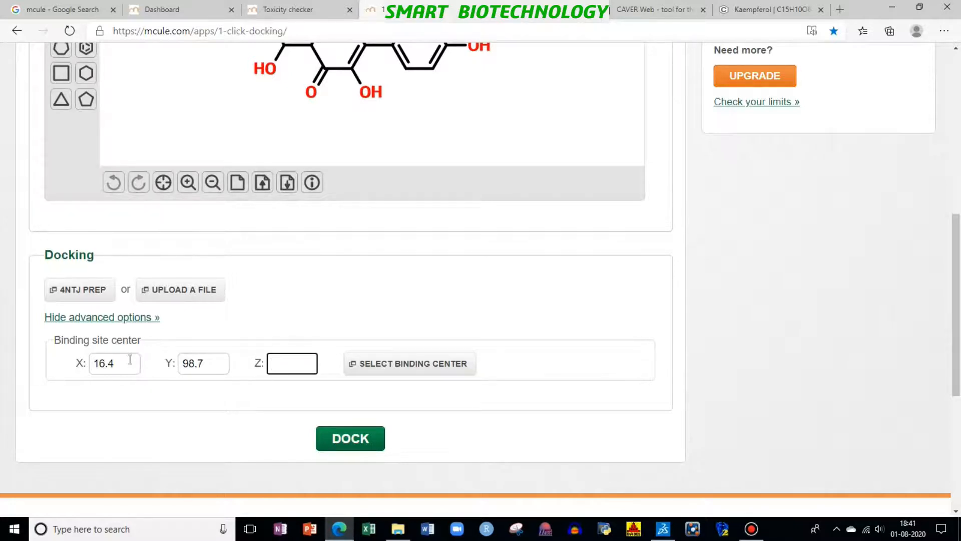
{"action": "type", "text": "51"}
Step: Start docking the drawn kaempferol ligand against the 4ntj Prep target
{"action": "scroll", "coordinate": [498, 441], "scroll_direction": "up", "scroll_amount": 3}
{"action": "scroll", "coordinate": [503, 440], "scroll_direction": "down", "scroll_amount": 4}
{"action": "left_click", "coordinate": [361, 367]}
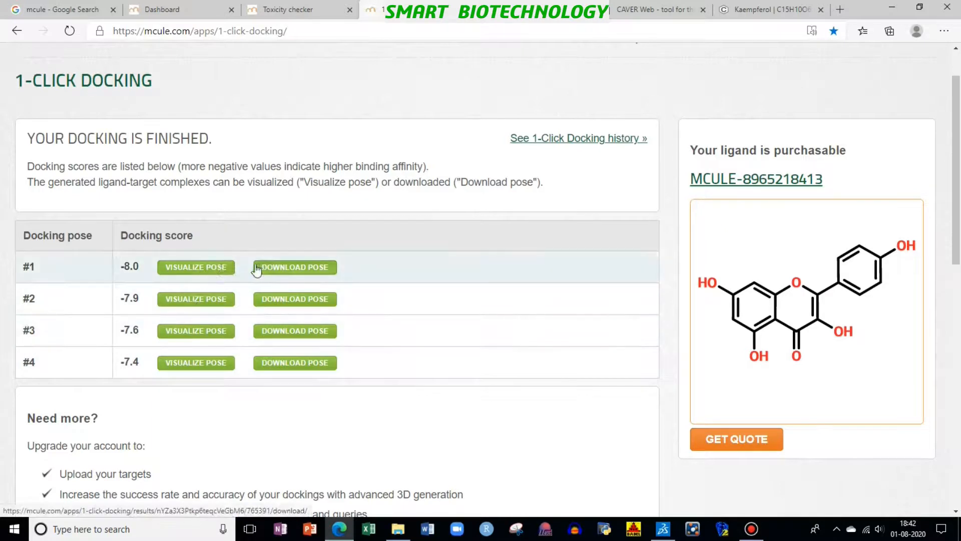
Step: Visualize docking pose #1 with all residues labelled and inspect the residues around the ligand
{"action": "left_click", "coordinate": [220, 270]}
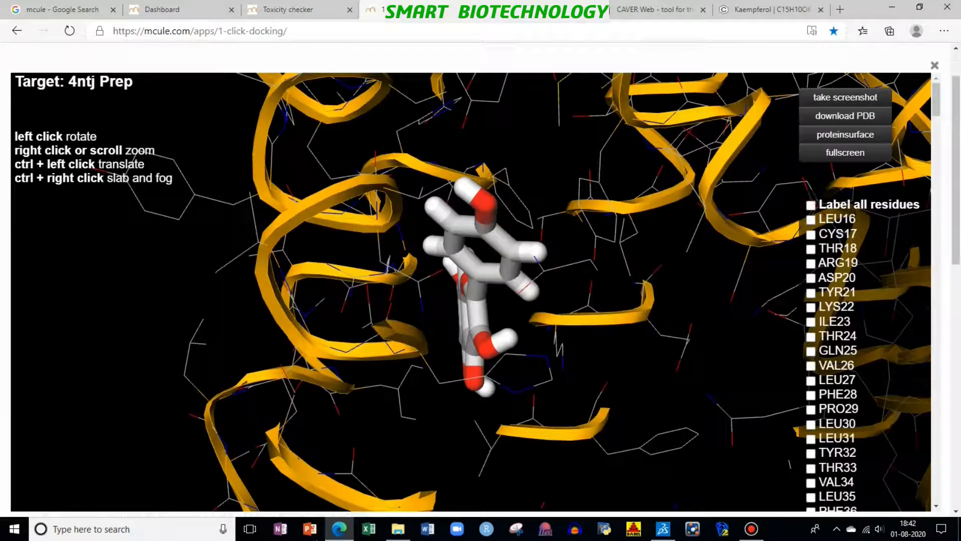
{"action": "left_click", "coordinate": [811, 205]}
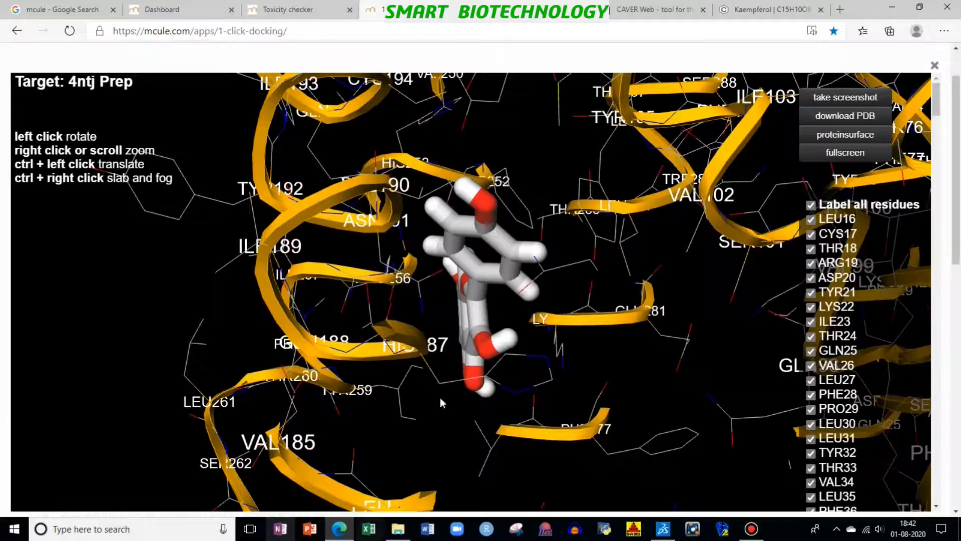
{"action": "left_click_drag", "start_coordinate": [583, 300], "coordinate": [552, 279]}
{"action": "left_click_drag", "start_coordinate": [460, 284], "coordinate": [584, 309]}
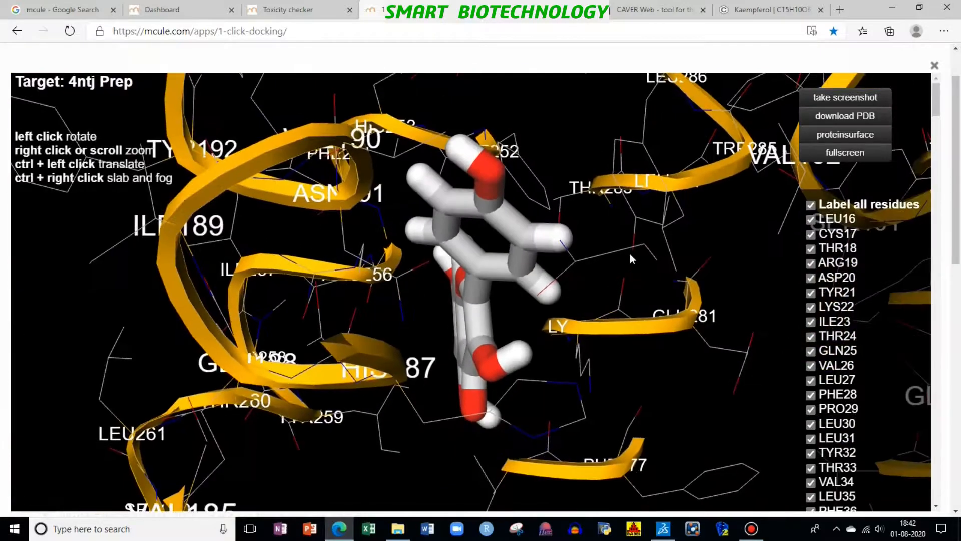
Step: Examine the labelled pose in full screen, then leave the visualization and return to the docking score list
{"action": "left_click", "coordinate": [859, 152]}
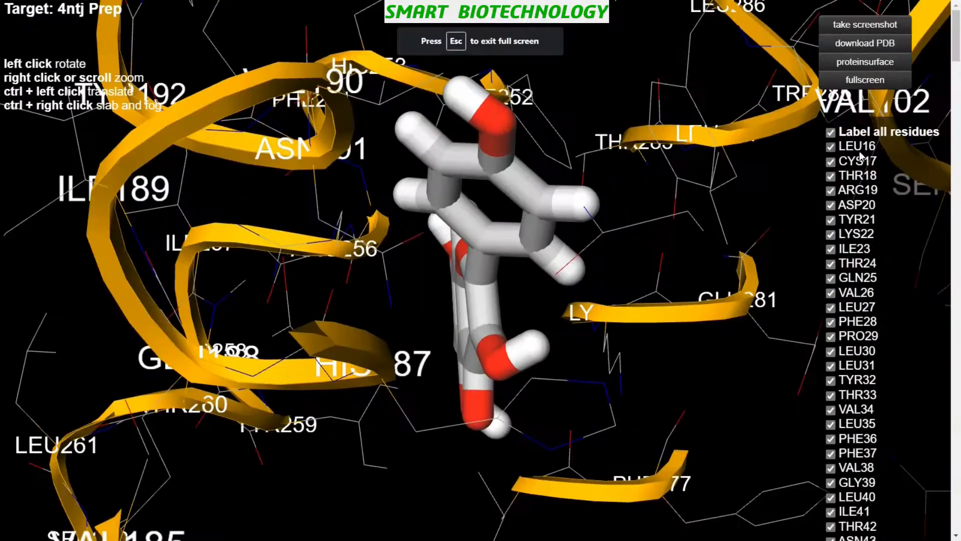
{"action": "left_click_drag", "start_coordinate": [603, 244], "coordinate": [413, 100]}
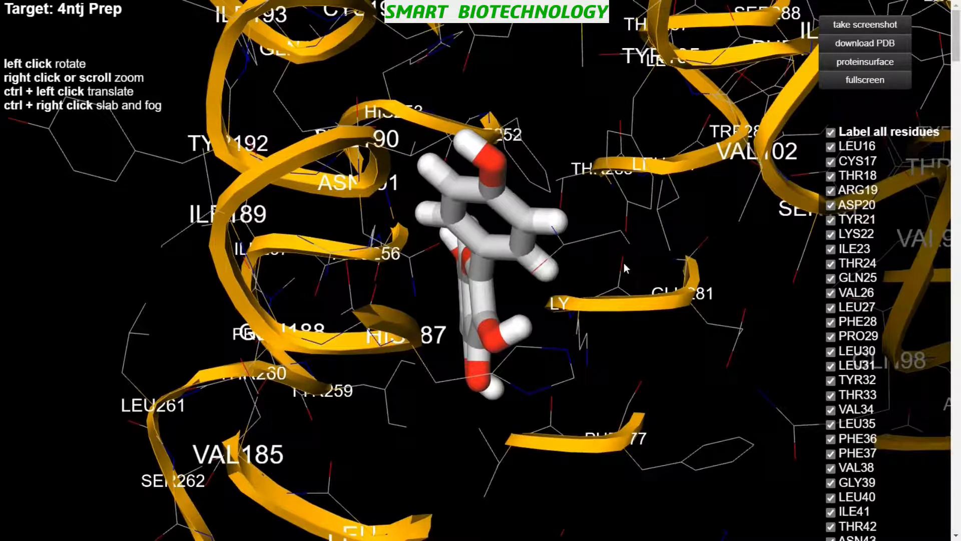
{"action": "key", "text": "Escape"}
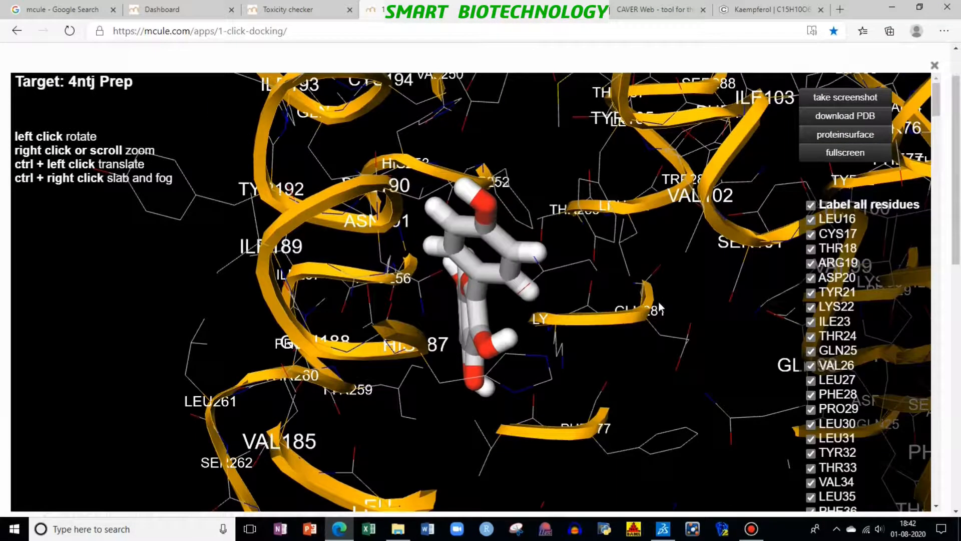
{"action": "scroll", "coordinate": [515, 395], "scroll_direction": "down", "scroll_amount": 4}
{"action": "scroll", "coordinate": [515, 395], "scroll_direction": "up", "scroll_amount": 3}
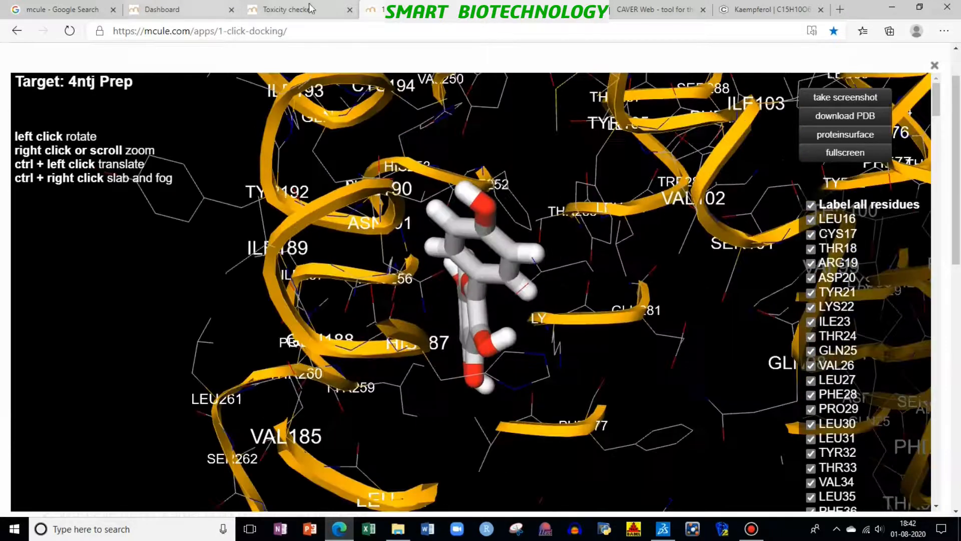
{"action": "left_click", "coordinate": [17, 30]}
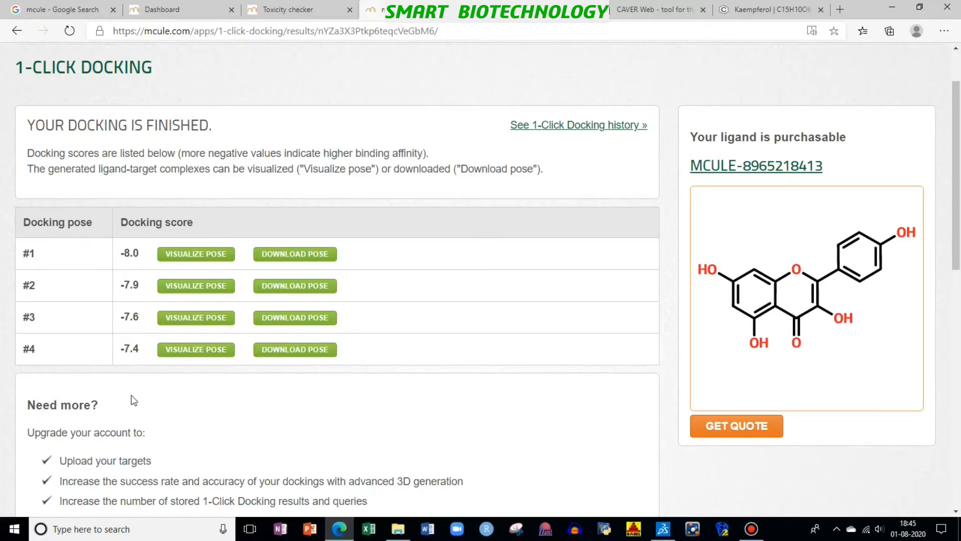
{"action": "scroll", "coordinate": [339, 375], "scroll_direction": "up", "scroll_amount": 2}
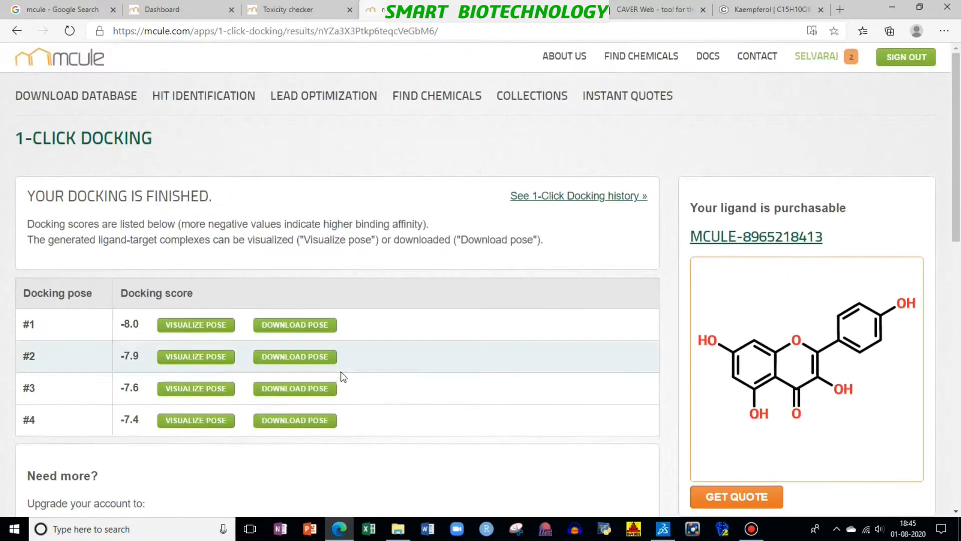